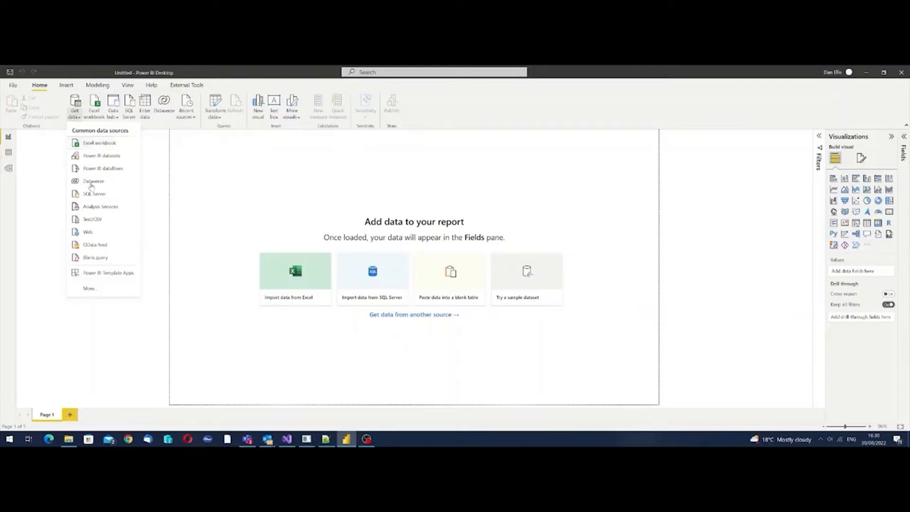
# Create a blank query and replace its code with the OData feed script containing the user name, password and login token request
pyautogui.click(90, 260)
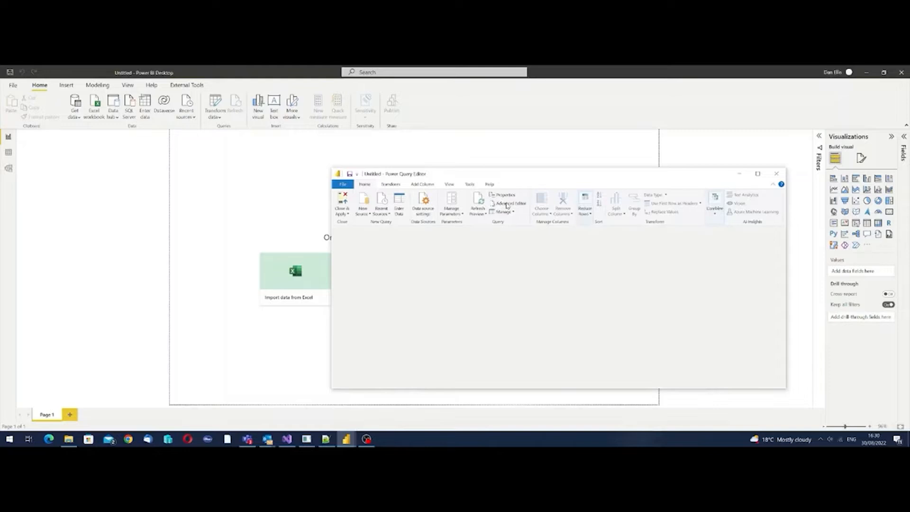
pyautogui.click(506, 205)
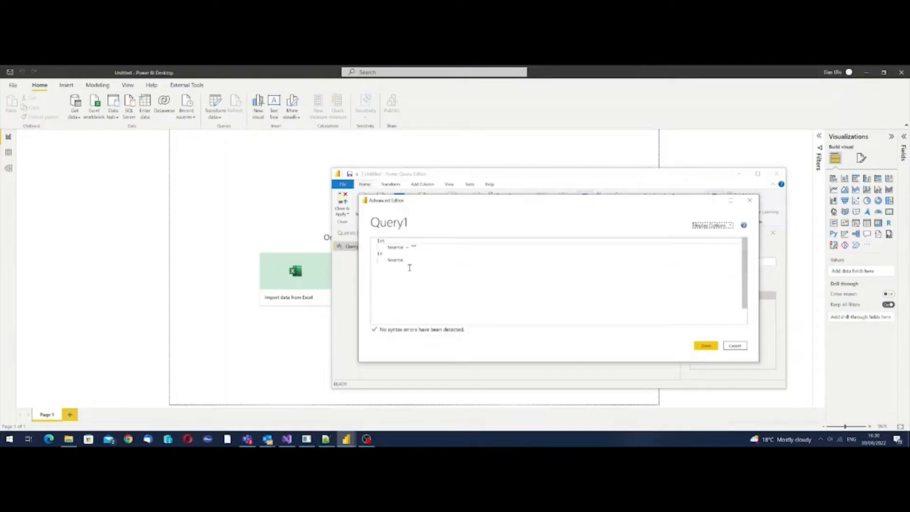
pyautogui.moveTo(408, 266); pyautogui.dragTo(366, 238)
pyautogui.hotkey('ctrl', 'v')
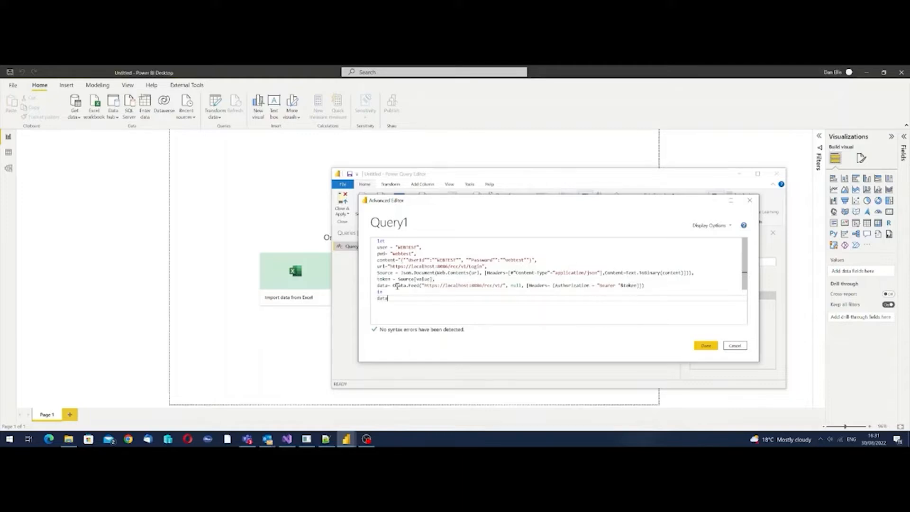
pyautogui.click(704, 345)
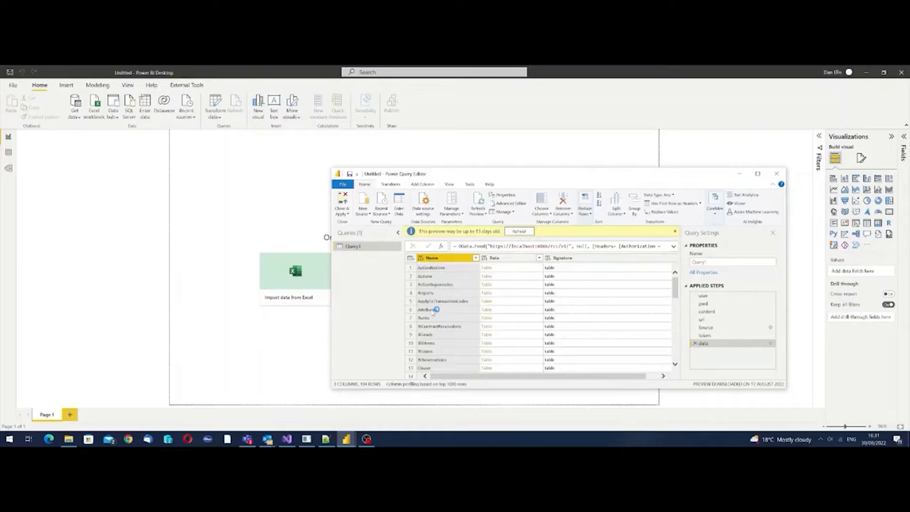
# Find the Offices entity in the feed's table list and load its table into the query
pyautogui.scroll(-5, 442, 315)
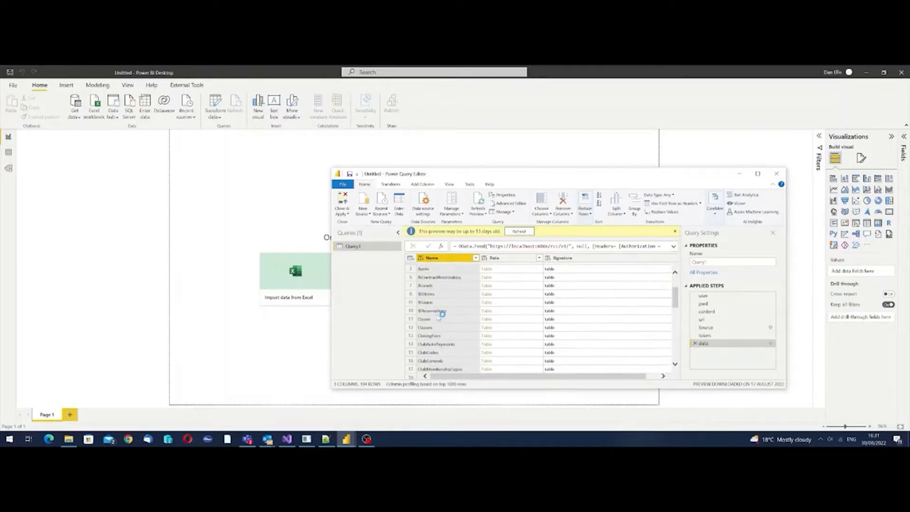
pyautogui.scroll(-15, 442, 315)
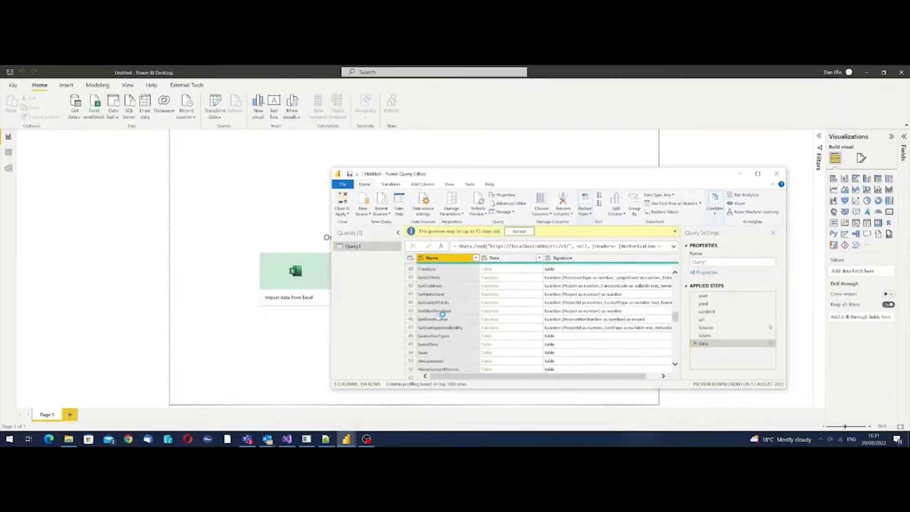
pyautogui.scroll(-9, 442, 315)
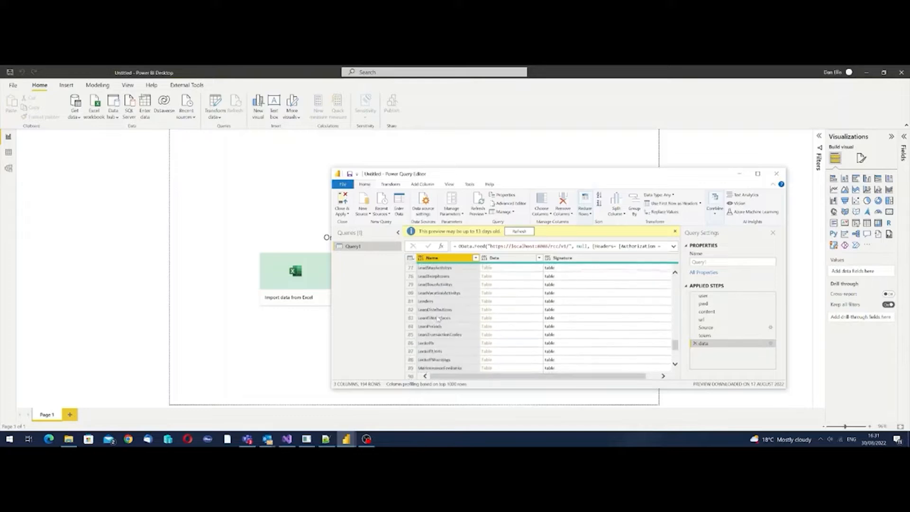
pyautogui.scroll(-4, 438, 320)
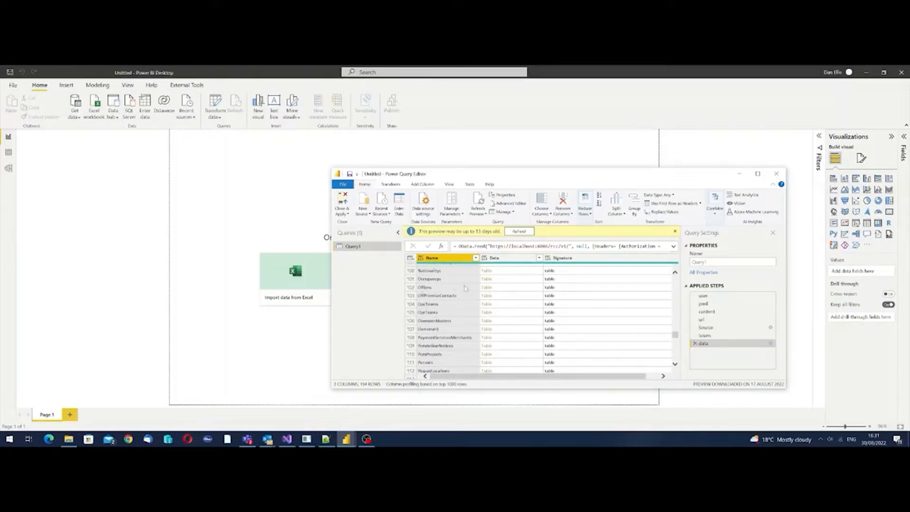
pyautogui.click(487, 287)
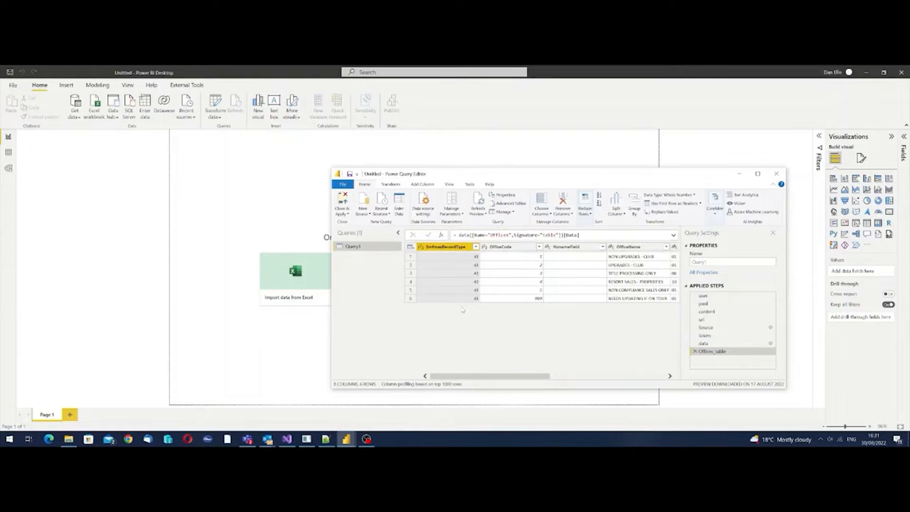
# Rename the query to offices and apply it to the report's data model
pyautogui.click(716, 263)
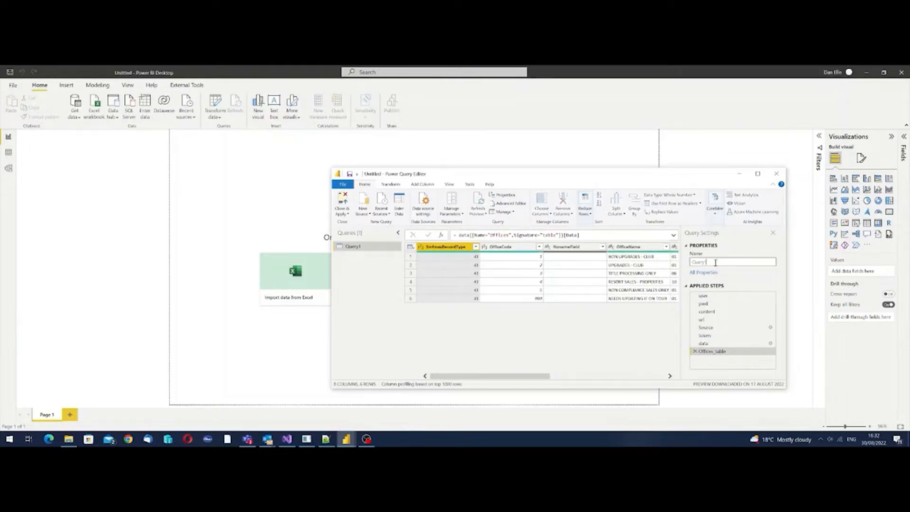
pyautogui.press('BackSpace')
pyautogui.press('BackSpace')
pyautogui.press('BackSpace')
pyautogui.press('BackSpace')
pyautogui.write('offices')
pyautogui.click(342, 214)
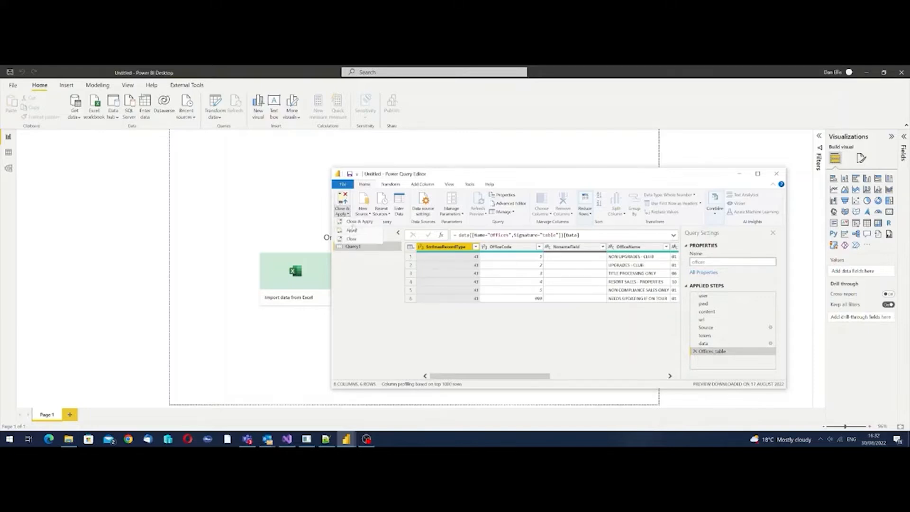
pyautogui.click(351, 231)
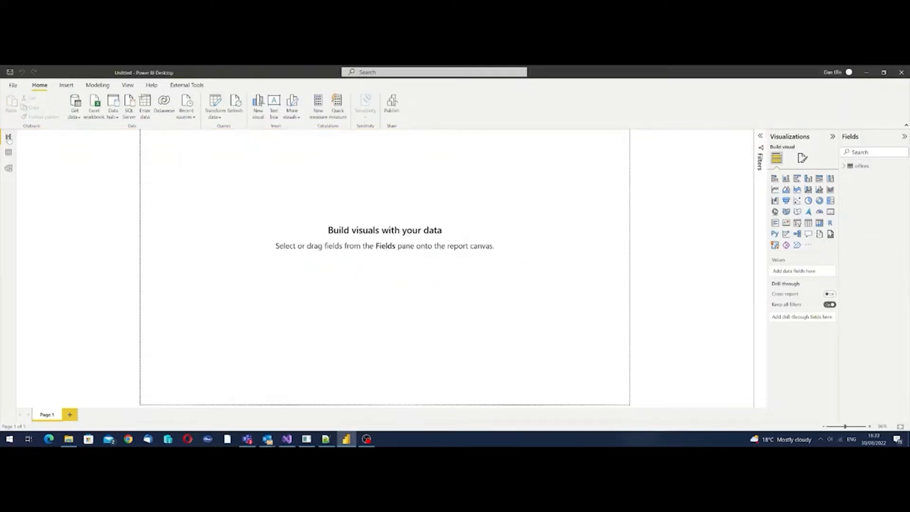
# Review the rows of the offices table with its field list expanded, and switch to the model diagram
pyautogui.click(8, 153)
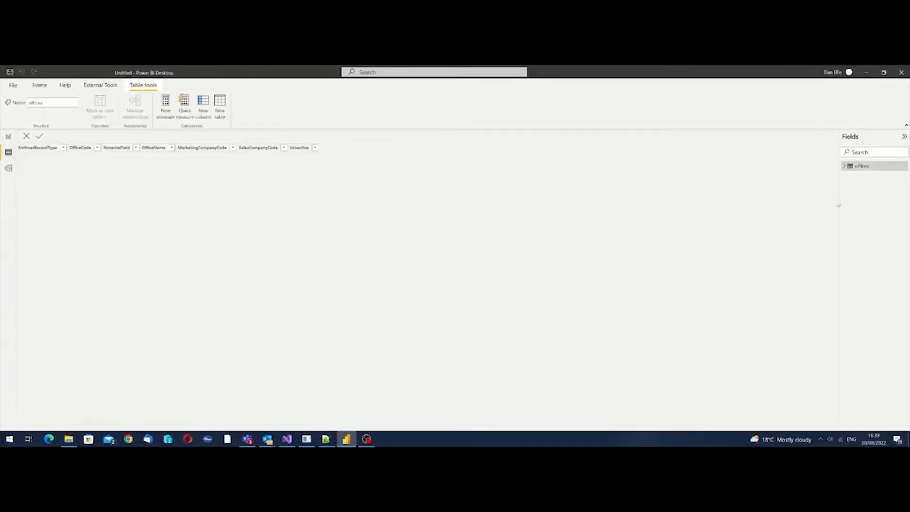
pyautogui.doubleClick(851, 169)
pyautogui.doubleClick(844, 167)
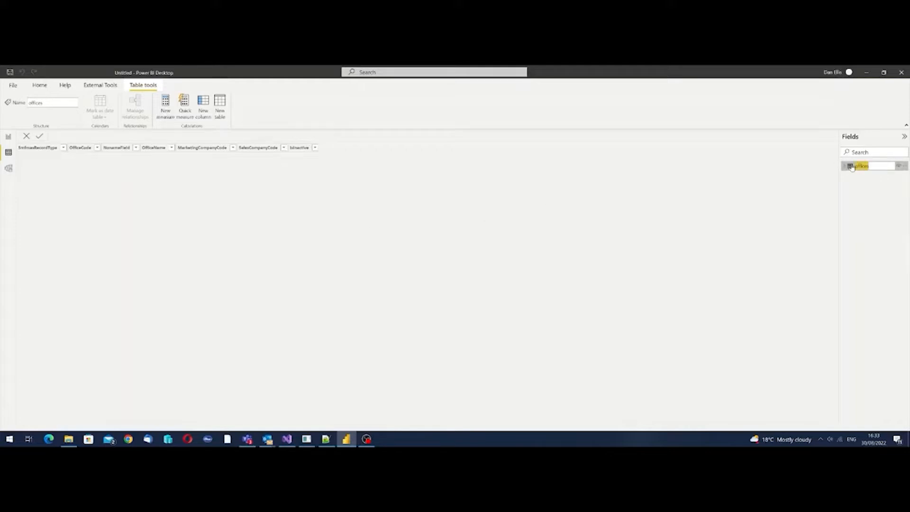
pyautogui.click(844, 168)
pyautogui.click(845, 168)
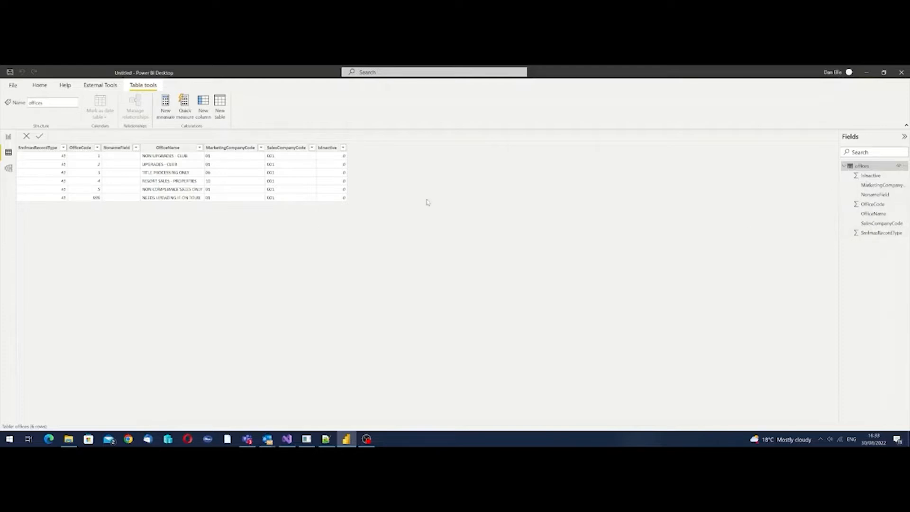
pyautogui.click(11, 173)
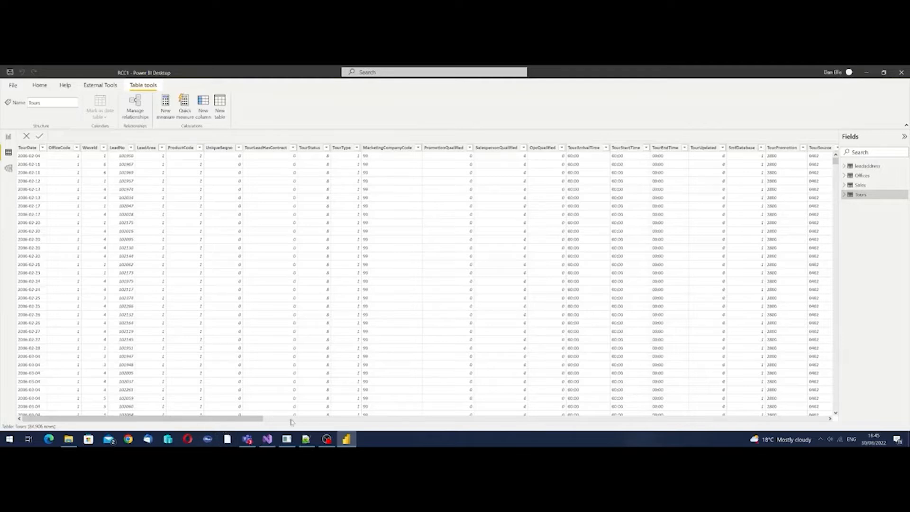
# Look through the columns of the Tours table as far as leadkey and display that calculated column's formula
pyautogui.moveTo(256, 419); pyautogui.dragTo(329, 420)
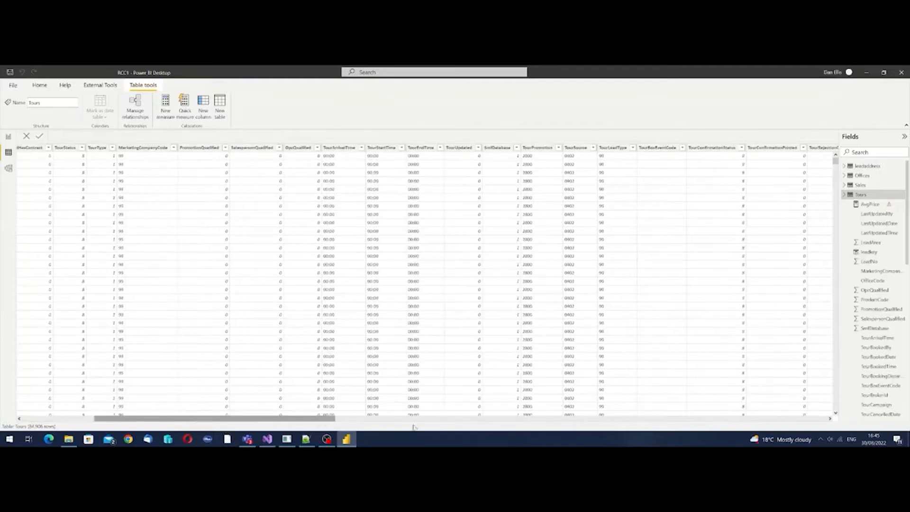
pyautogui.click(691, 419)
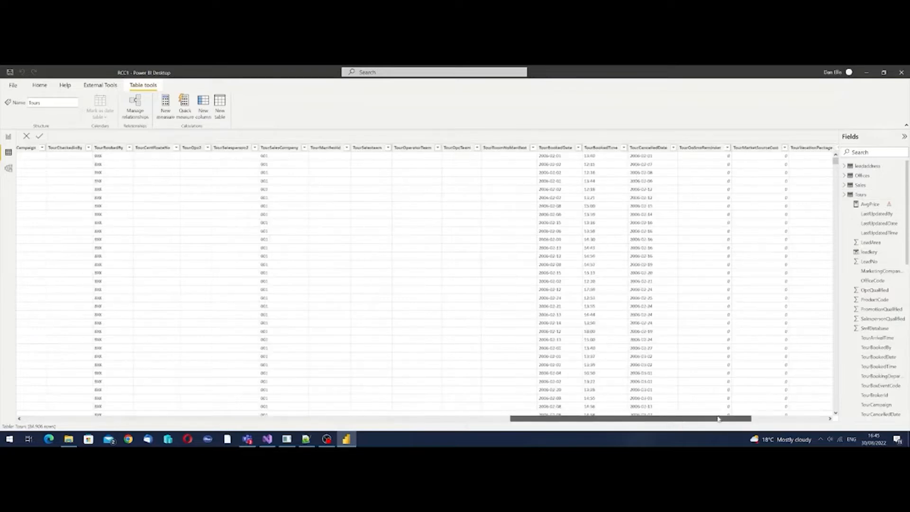
pyautogui.click(791, 420)
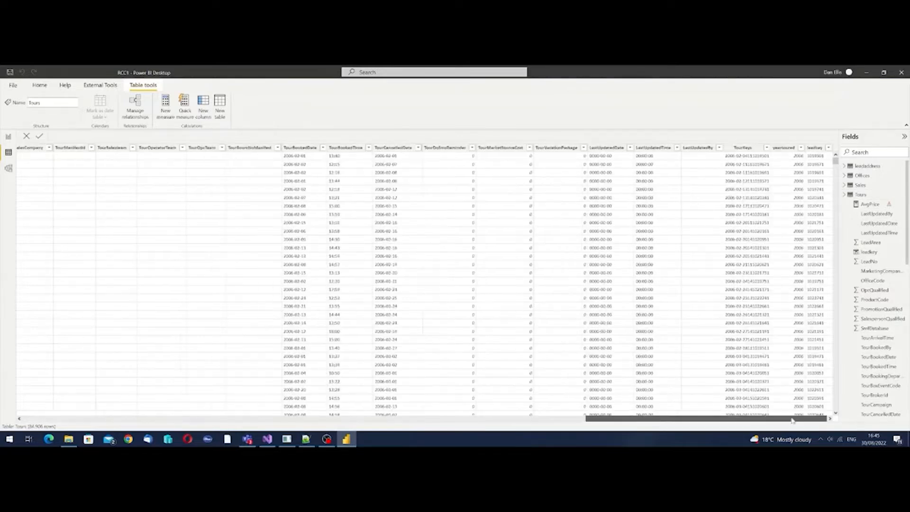
pyautogui.click(816, 157)
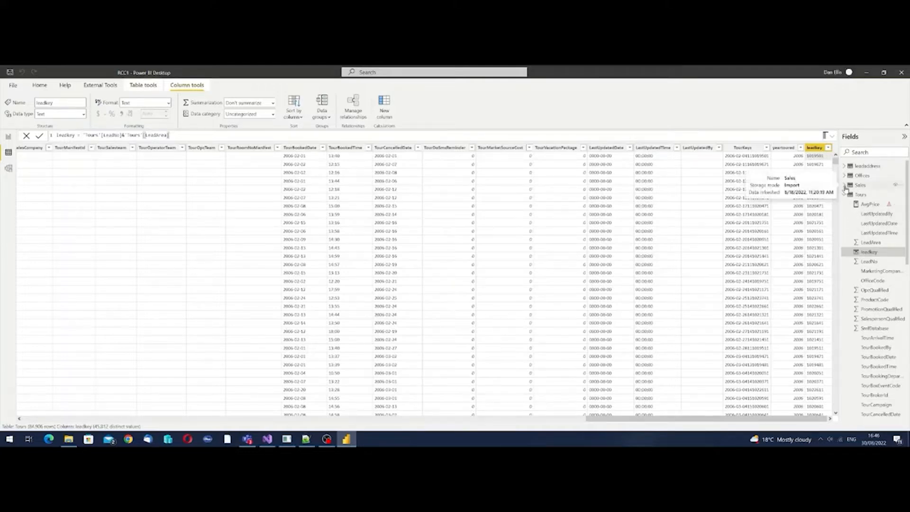
# Inspect the settings of the relationship between Sales and Offices in the model diagram, and leave them without saving
pyautogui.click(9, 169)
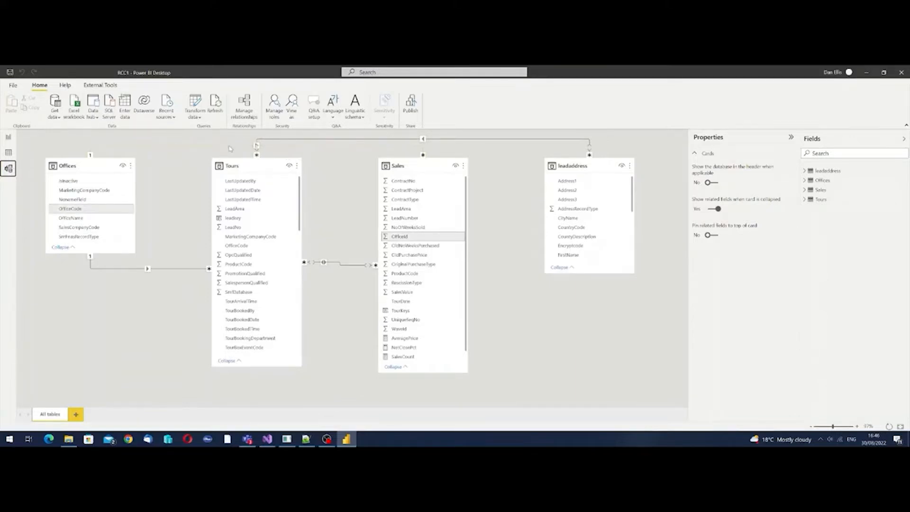
pyautogui.rightClick(230, 148)
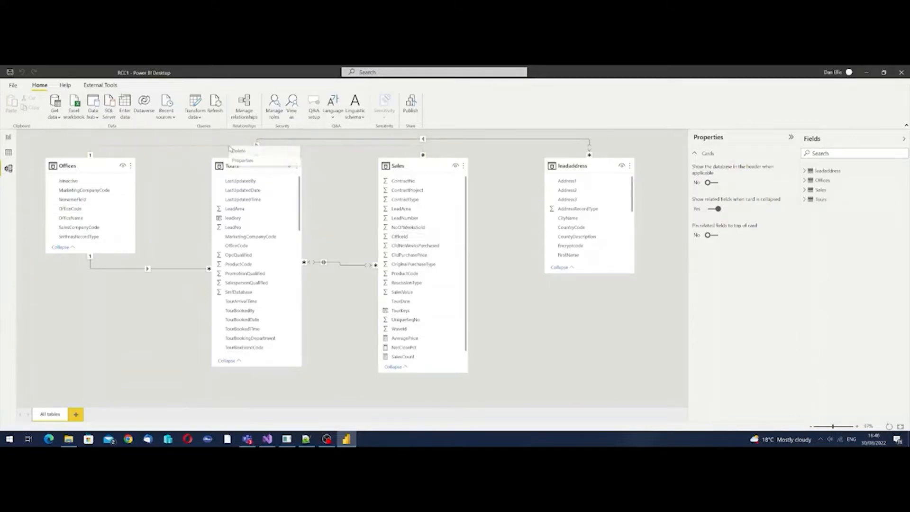
pyautogui.click(240, 161)
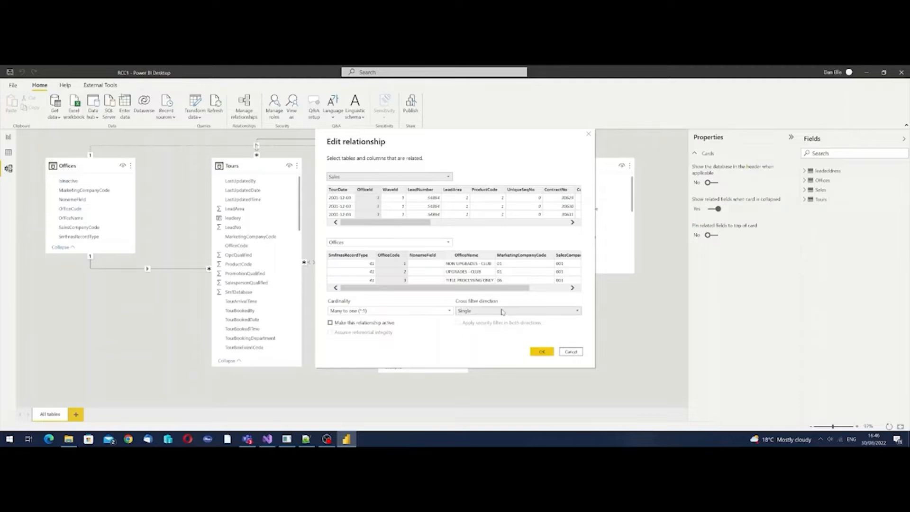
pyautogui.click(569, 352)
# Inspect the Tours to Sales relationship, checking the TourKeys column in both tables, and leave it without saving
pyautogui.rightClick(348, 266)
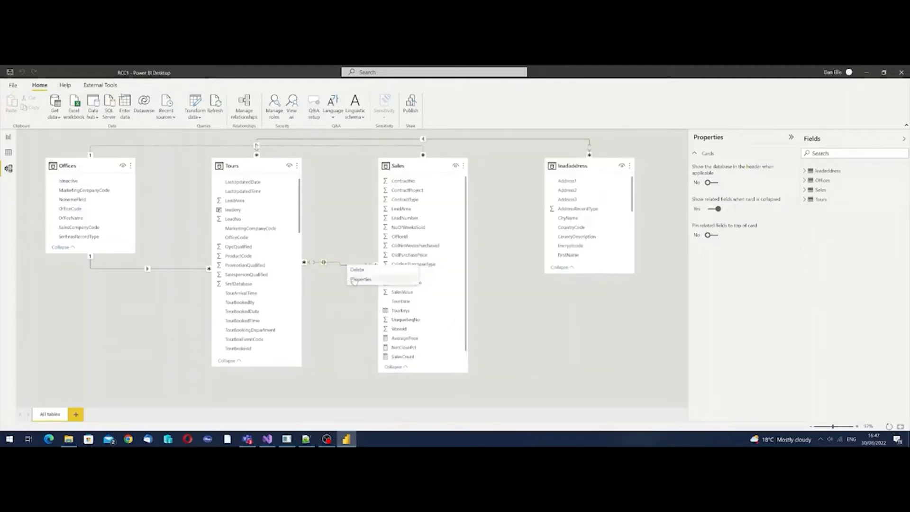
pyautogui.click(355, 281)
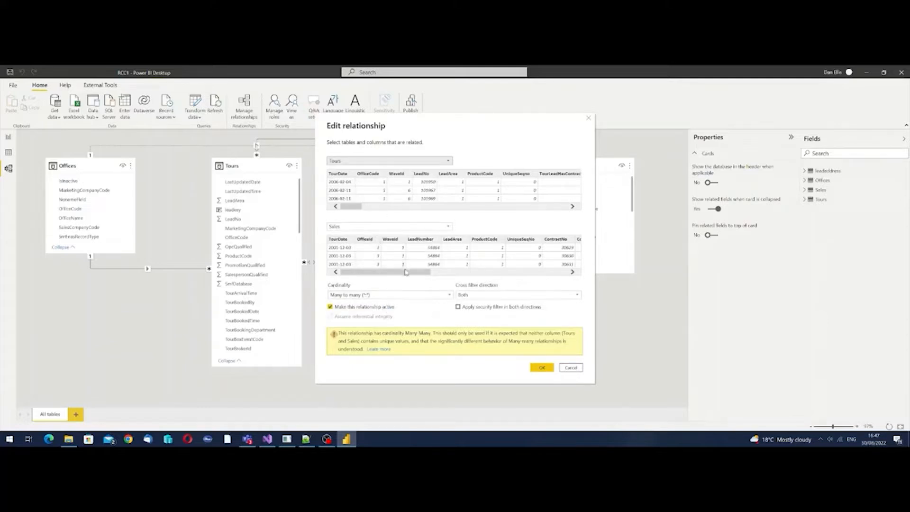
pyautogui.moveTo(406, 272); pyautogui.dragTo(546, 277)
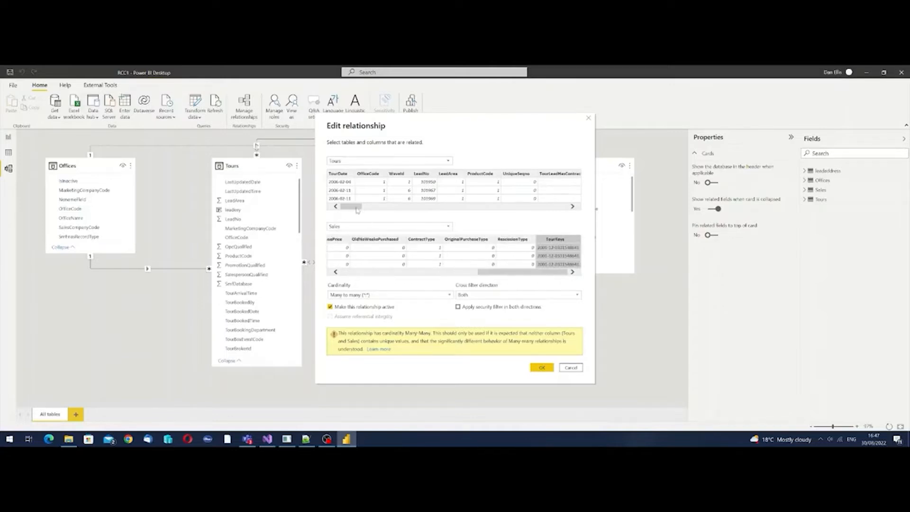
pyautogui.moveTo(357, 210); pyautogui.dragTo(566, 211)
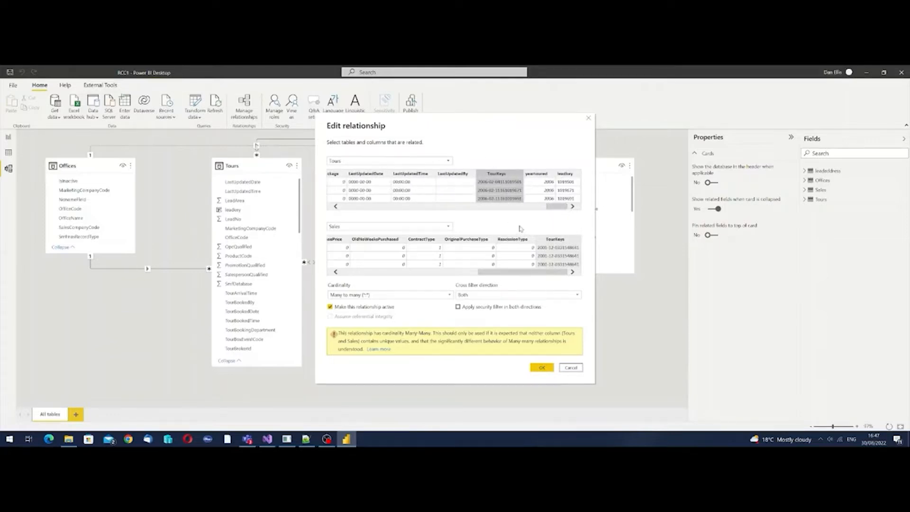
pyautogui.click(576, 368)
pyautogui.click(337, 221)
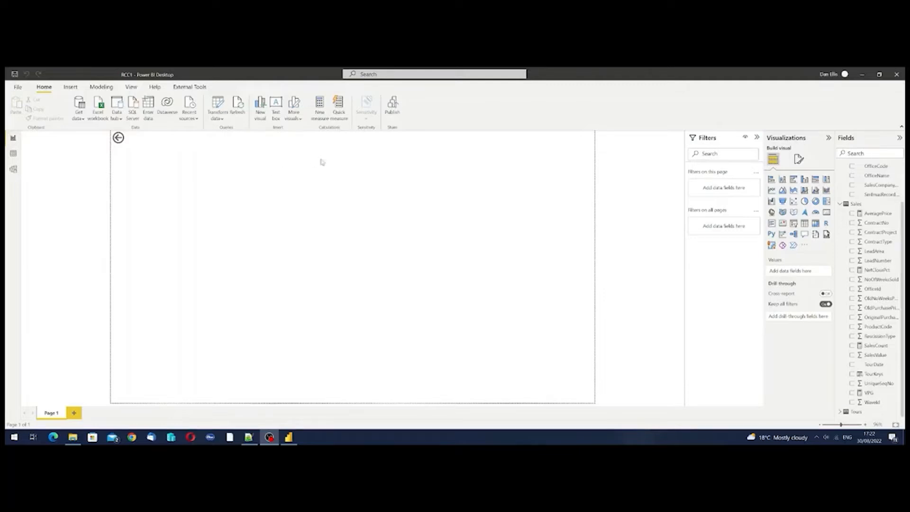
# Add a stacked column chart to the report page and enlarge it from the page's upper-left area
pyautogui.click(782, 184)
pyautogui.click(782, 182)
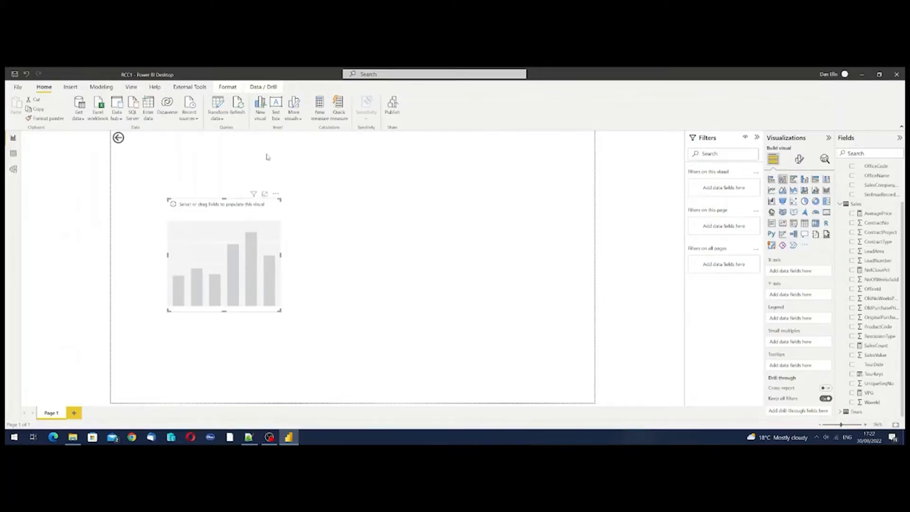
pyautogui.moveTo(170, 200); pyautogui.dragTo(113, 144)
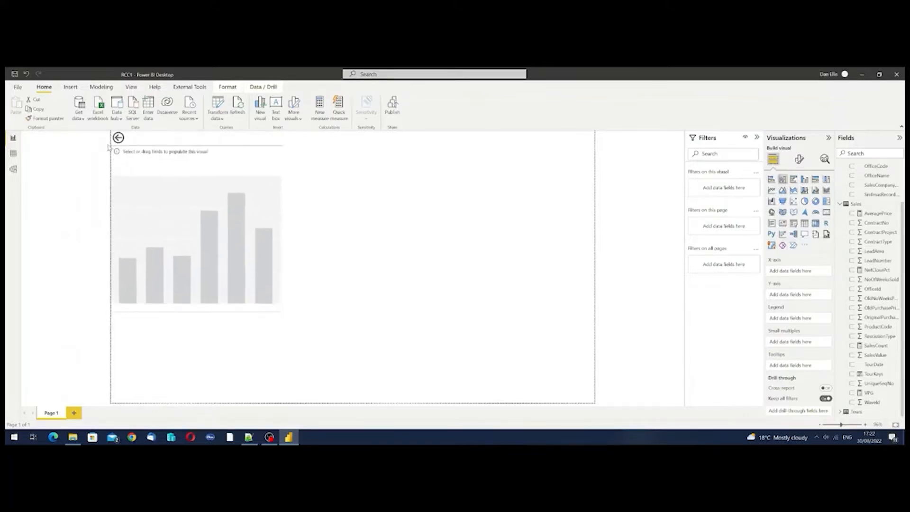
pyautogui.moveTo(280, 311); pyautogui.dragTo(378, 351)
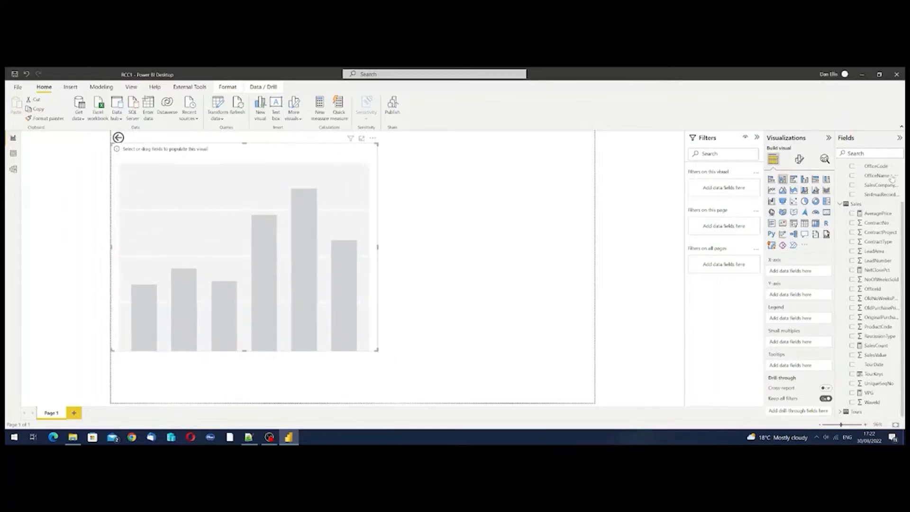
# Plot SalesCount on the Y-axis against OfficeName on the X-axis, and stretch the chart upward and wider across the page
pyautogui.moveTo(876, 182); pyautogui.dragTo(809, 273)
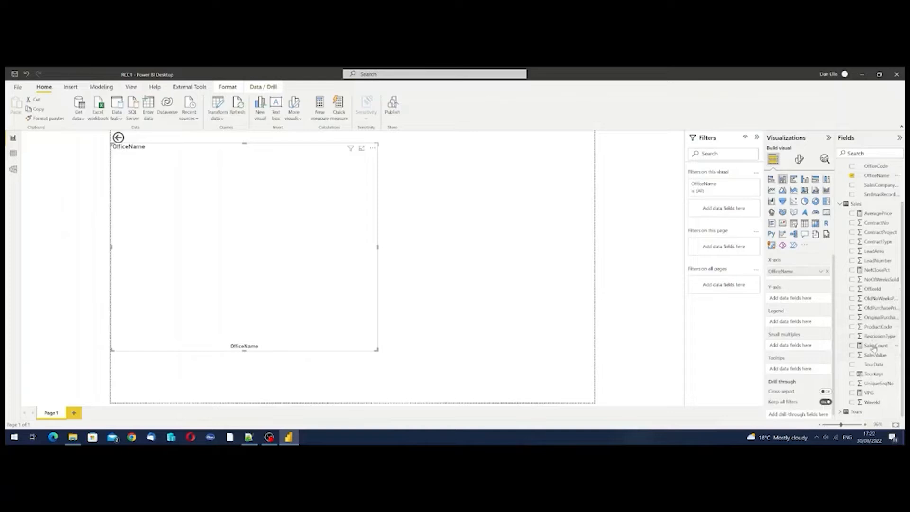
pyautogui.moveTo(876, 346); pyautogui.dragTo(805, 306)
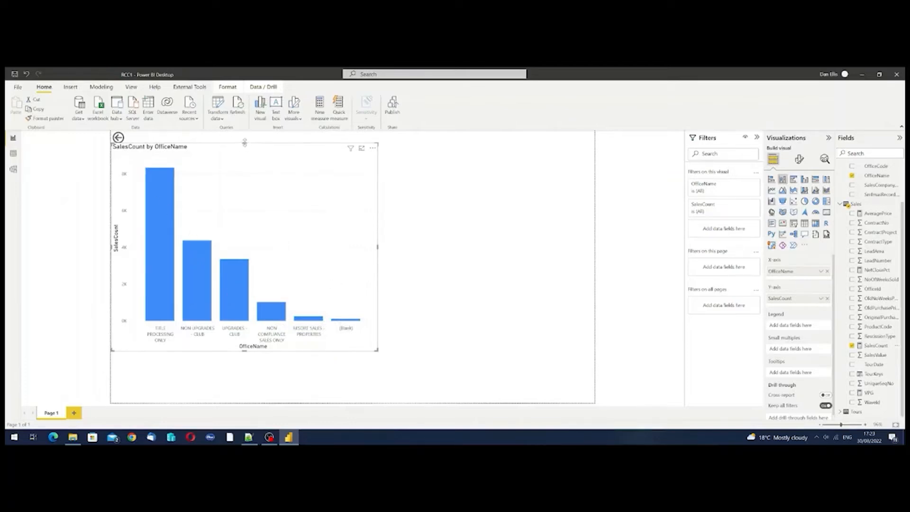
pyautogui.moveTo(243, 147); pyautogui.dragTo(244, 133)
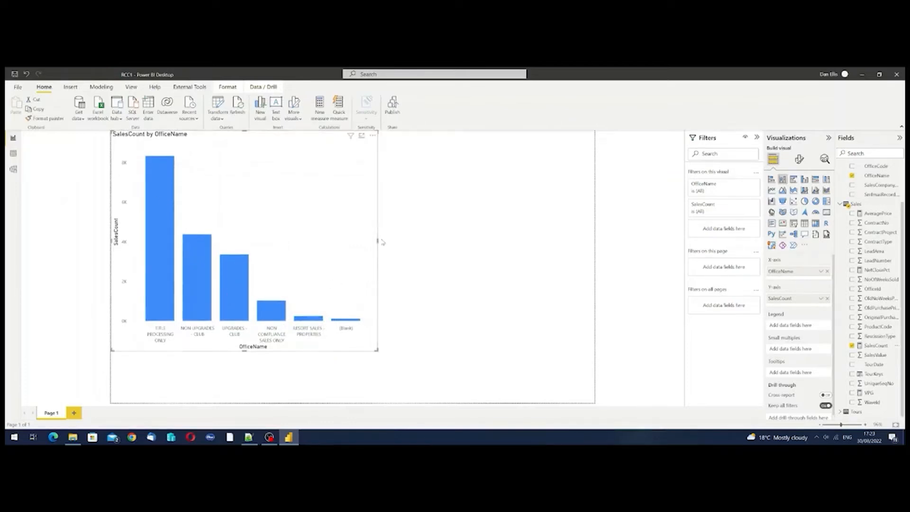
pyautogui.moveTo(379, 240); pyautogui.dragTo(457, 242)
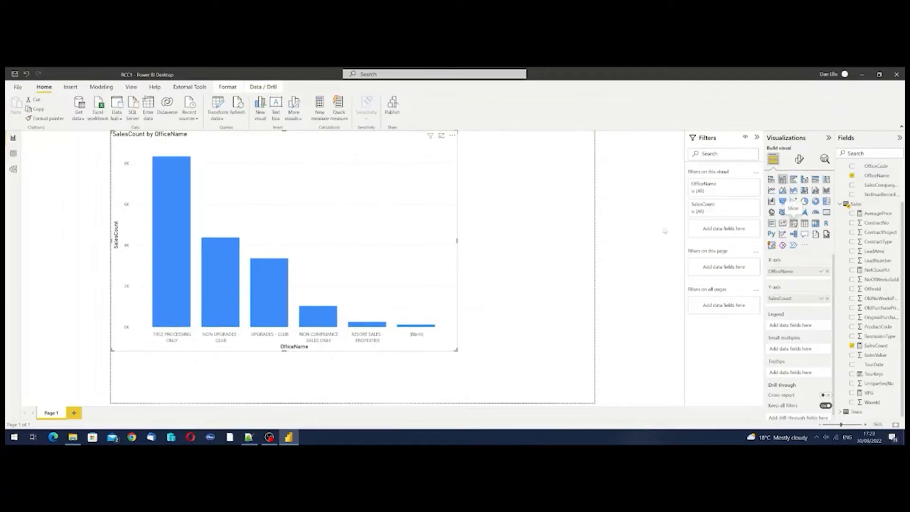
# Add a new visual of the yeartoured field from the Tours table in the empty space beside the sales chart
pyautogui.click(533, 236)
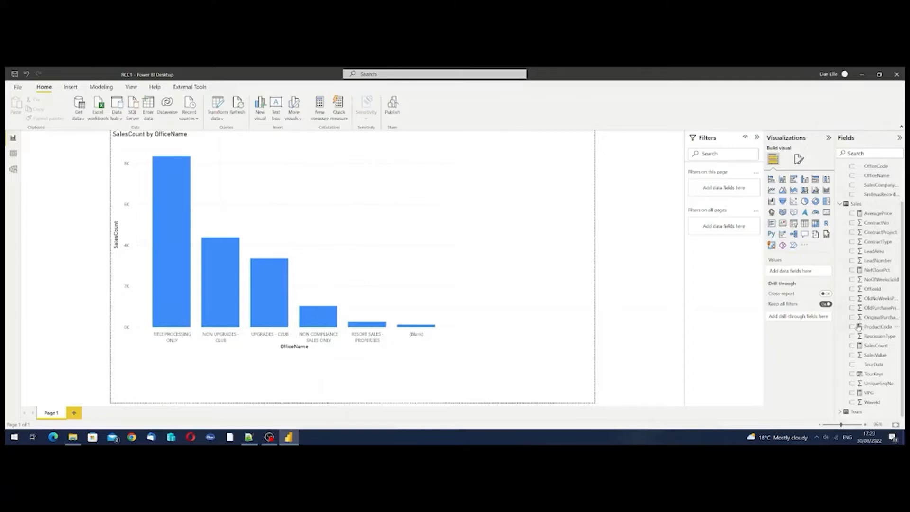
pyautogui.scroll(2, 859, 327)
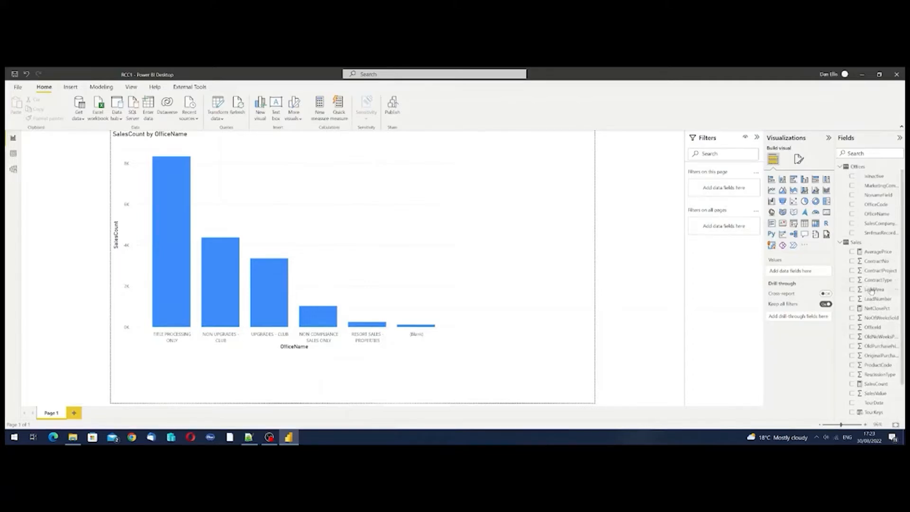
pyautogui.scroll(-1, 874, 282)
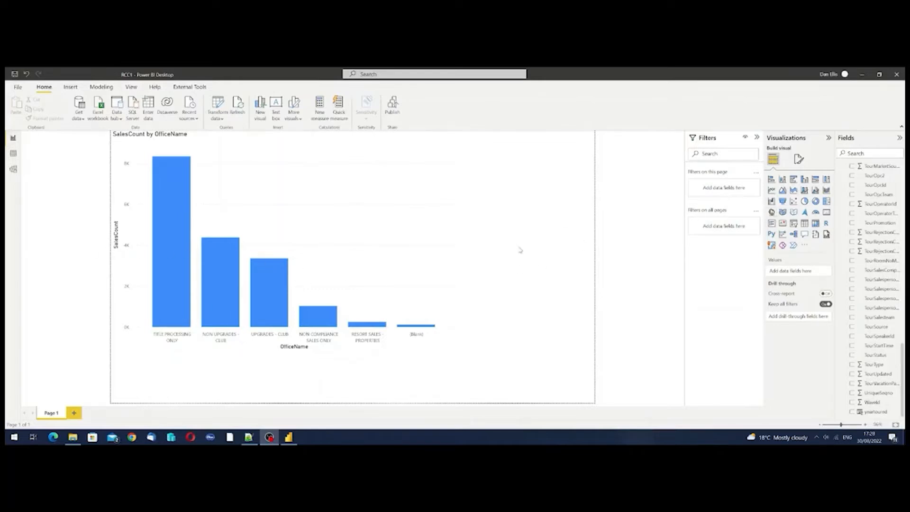
pyautogui.click(795, 225)
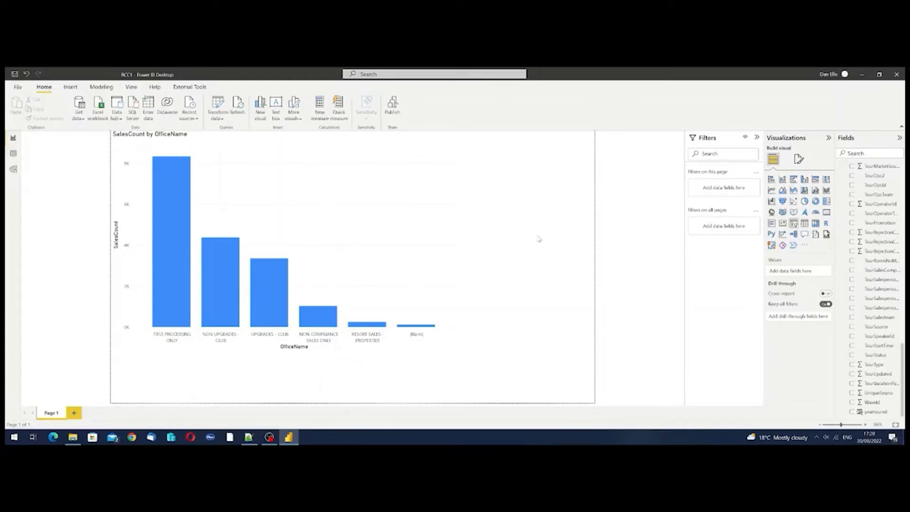
pyautogui.click(875, 413)
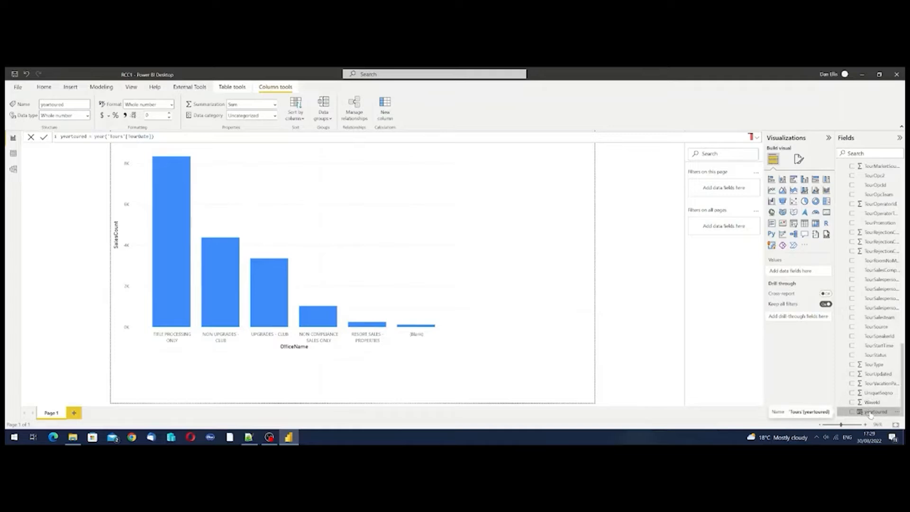
pyautogui.moveTo(870, 415); pyautogui.dragTo(801, 274)
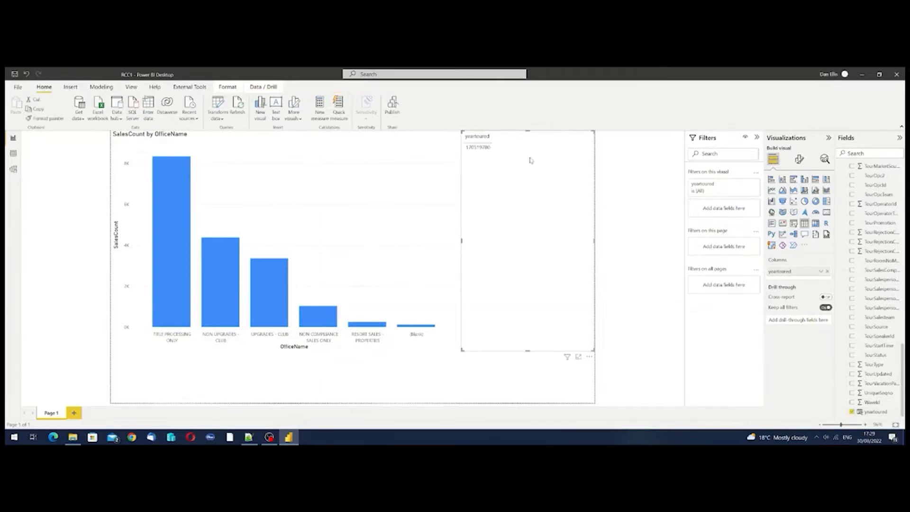
pyautogui.rightClick(545, 137)
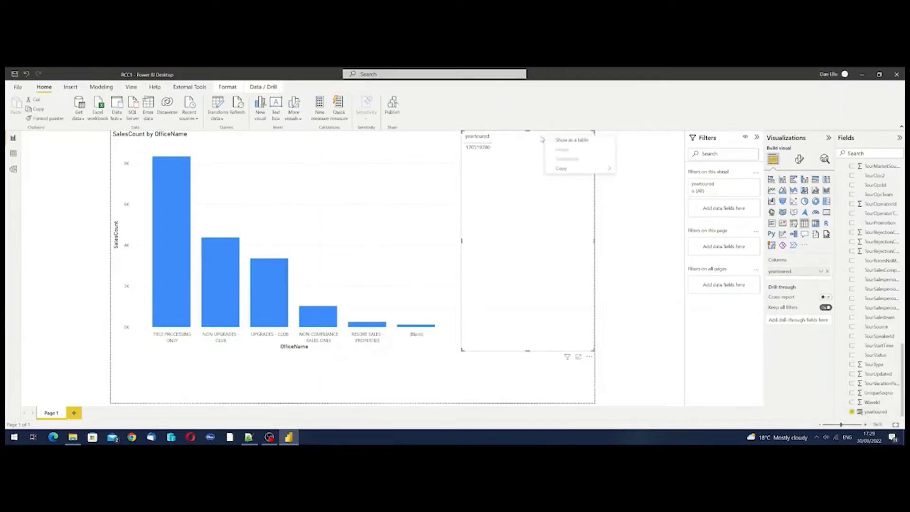
pyautogui.click(536, 178)
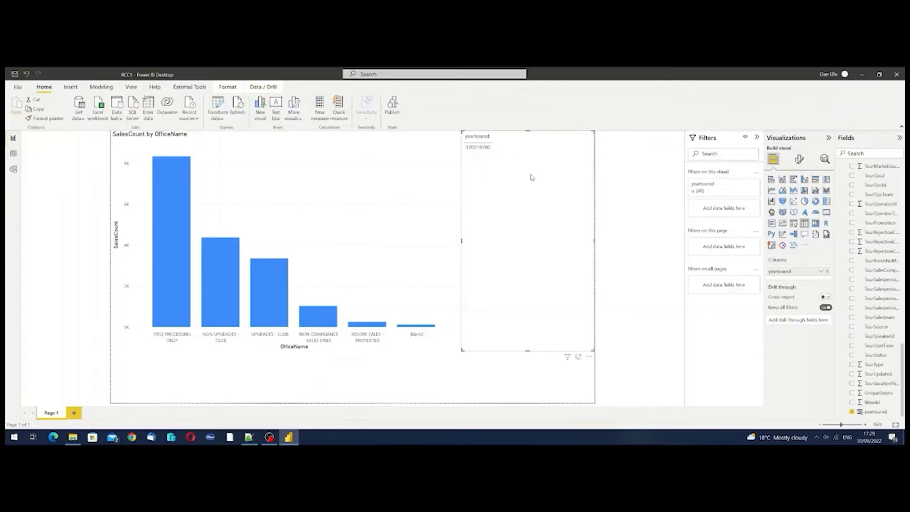
pyautogui.rightClick(556, 154)
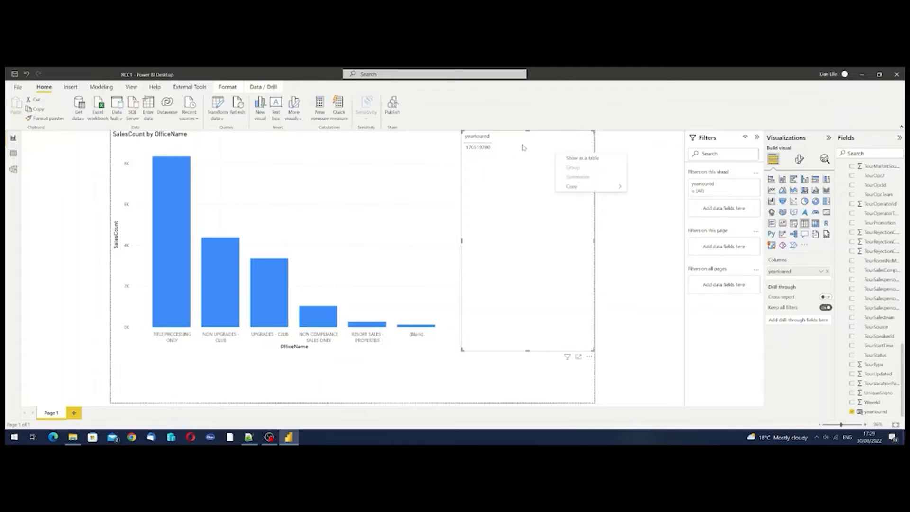
pyautogui.click(569, 140)
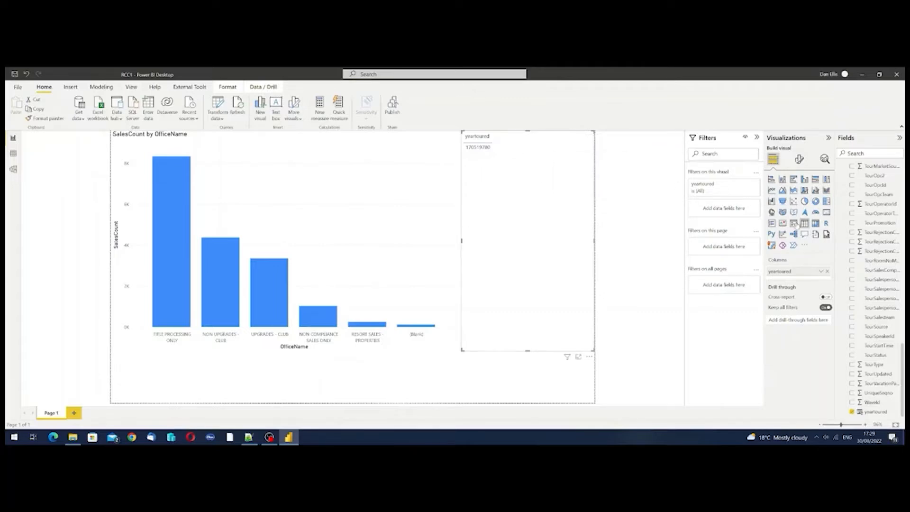
# Convert the yeartoured visual to a slicer in list style, and extend it down to near the bottom of the page
pyautogui.click(794, 223)
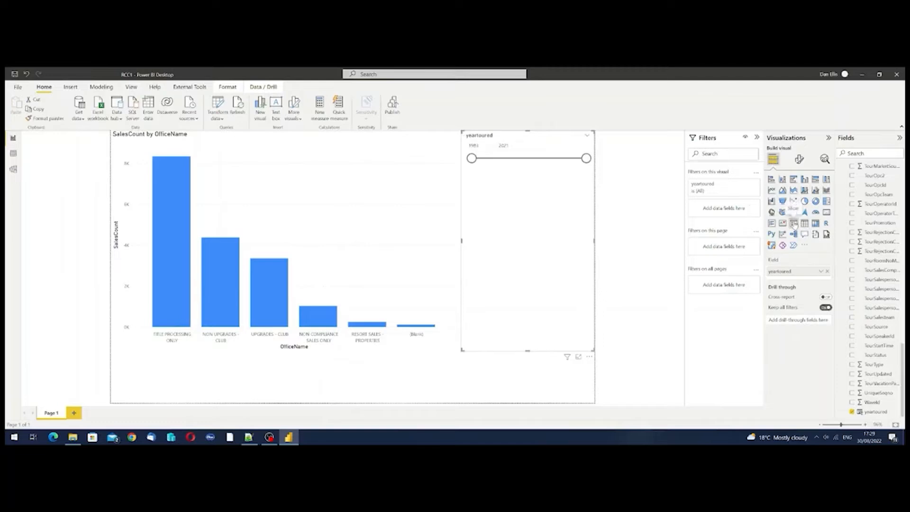
pyautogui.click(588, 139)
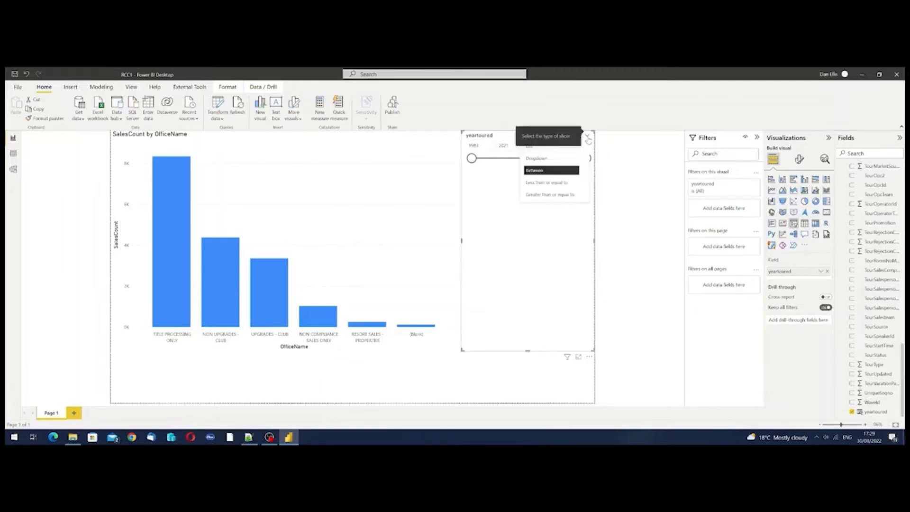
pyautogui.click(536, 158)
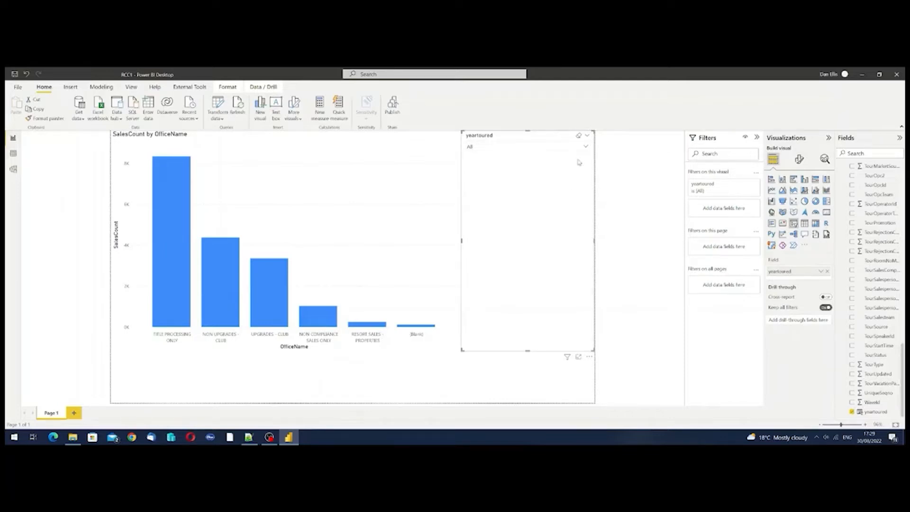
pyautogui.click(587, 139)
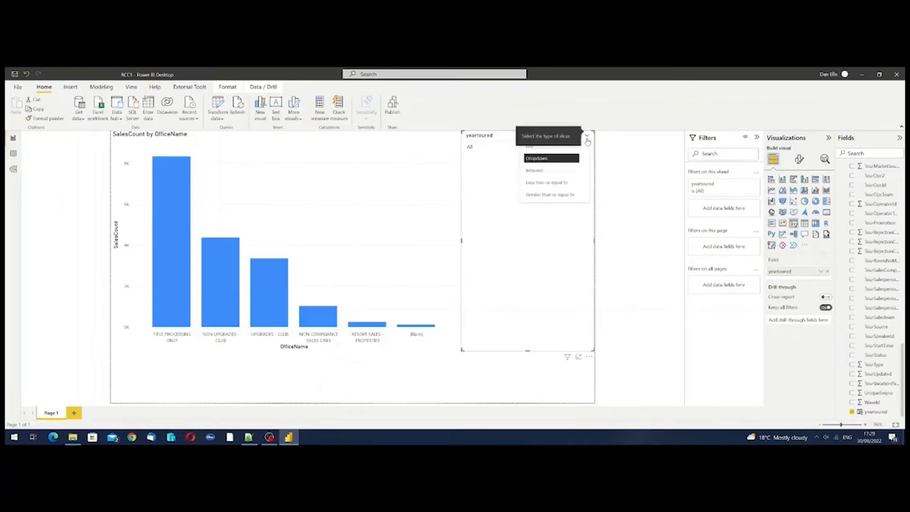
pyautogui.click(536, 150)
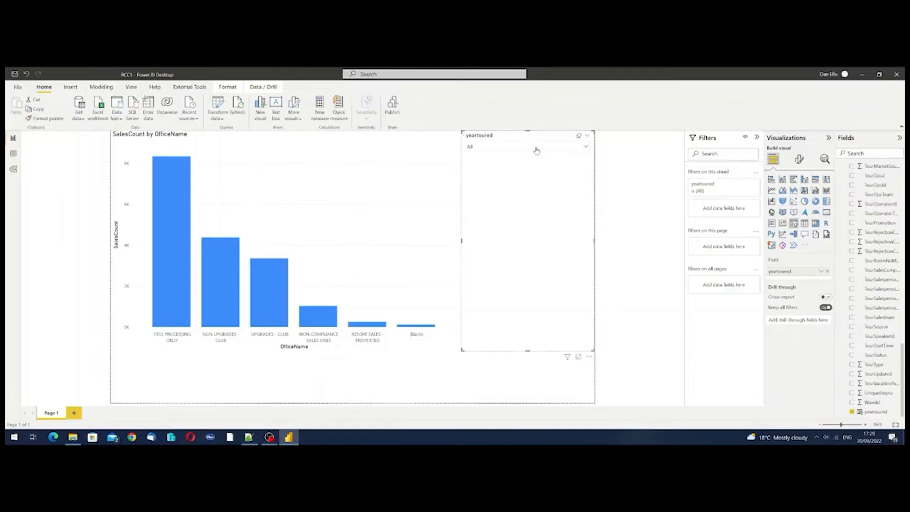
pyautogui.scroll(-5, 553, 226)
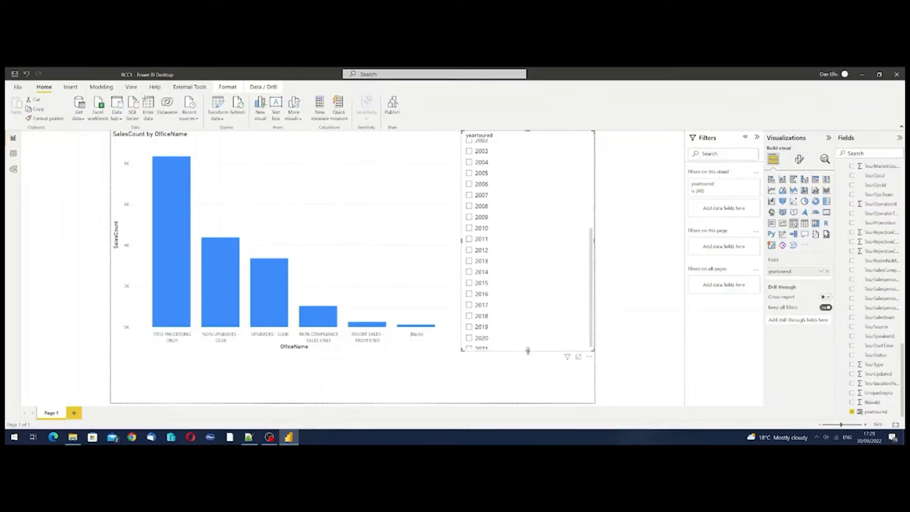
pyautogui.moveTo(527, 353); pyautogui.dragTo(534, 394)
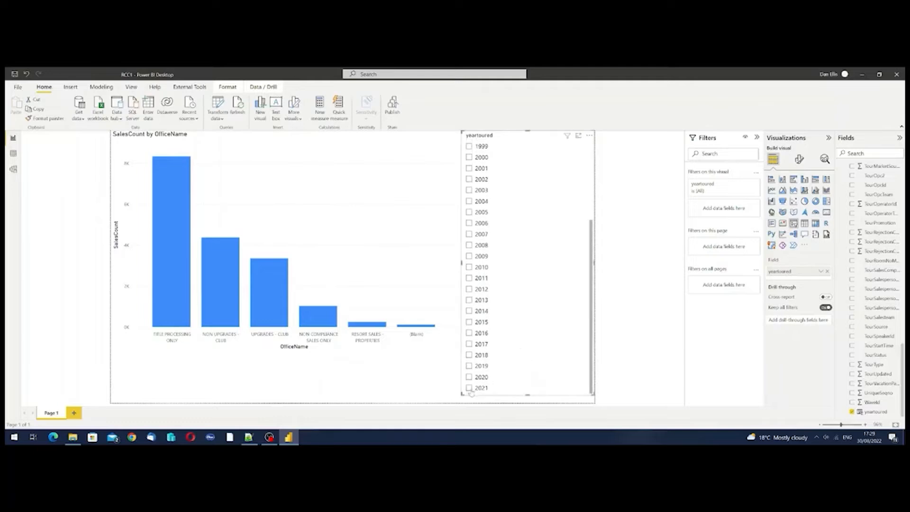
# Filter the sales chart by tour year 2021, switch the filter to 2011, and clear the year selection
pyautogui.click(469, 388)
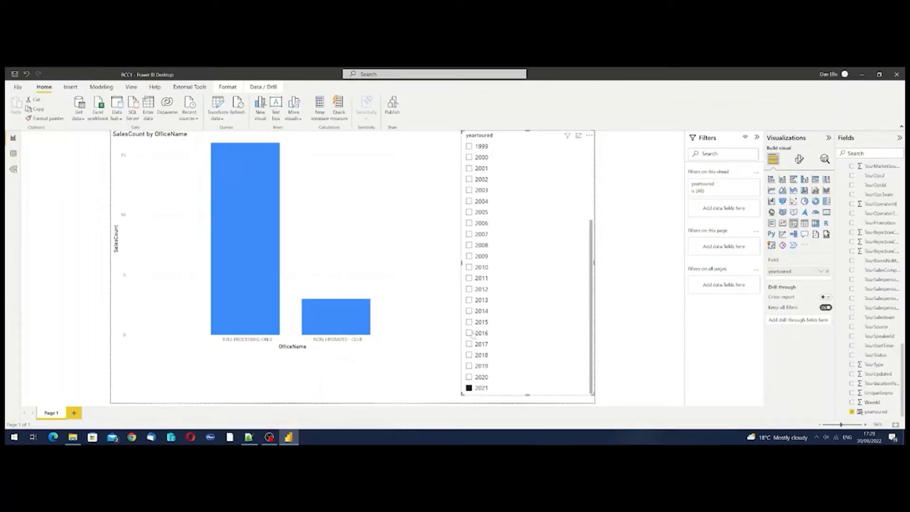
pyautogui.click(469, 278)
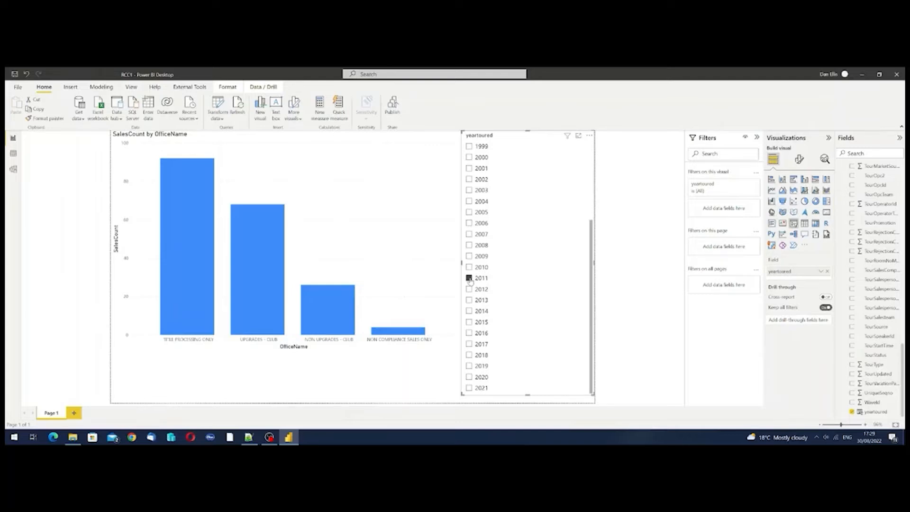
pyautogui.click(469, 279)
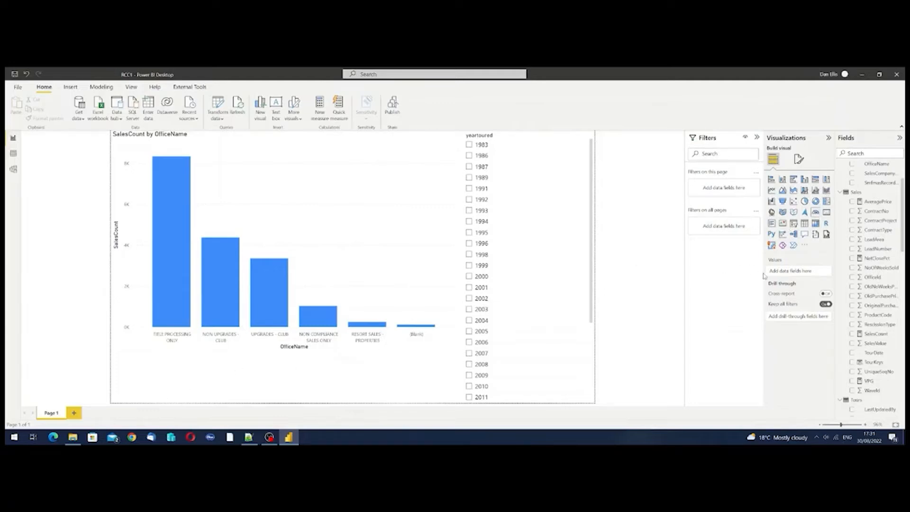
# Add a gauge of the AveragePrice measure below the sales chart, and narrow it to less than half the chart's width
pyautogui.click(878, 203)
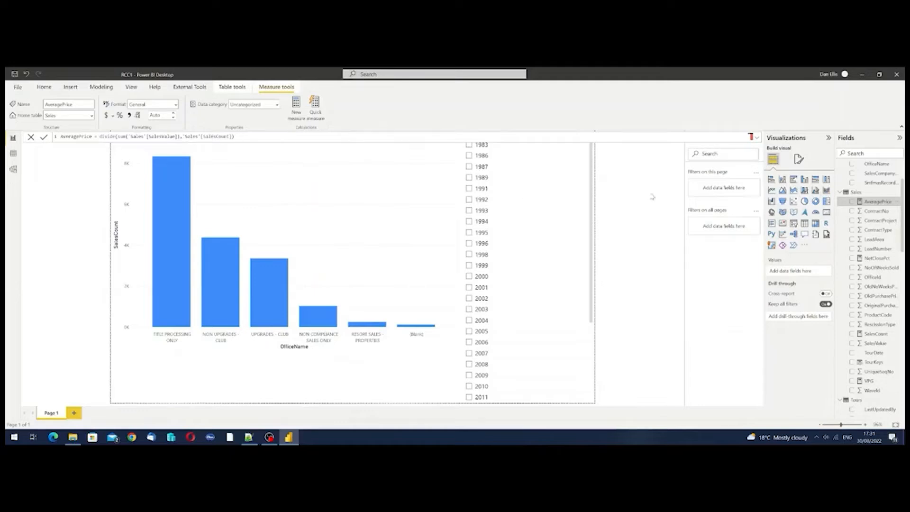
pyautogui.moveTo(883, 204); pyautogui.dragTo(186, 391)
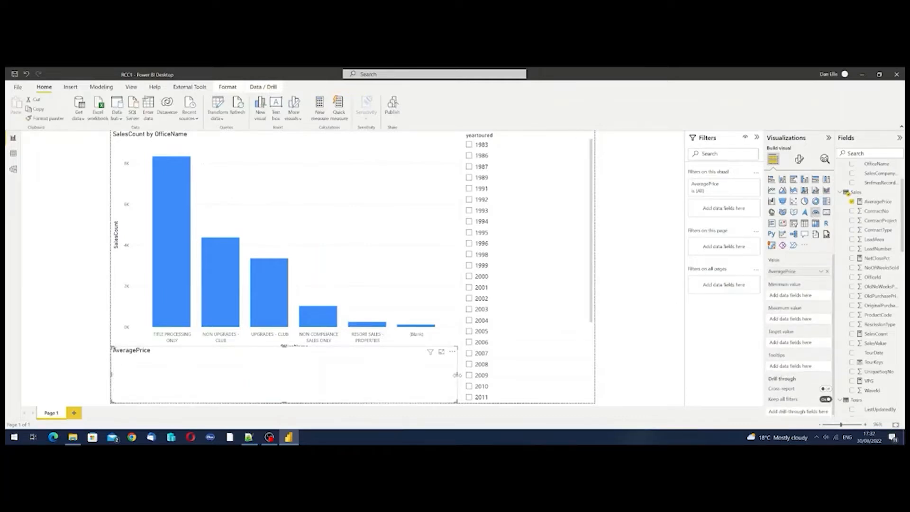
pyautogui.moveTo(458, 376); pyautogui.dragTo(306, 382)
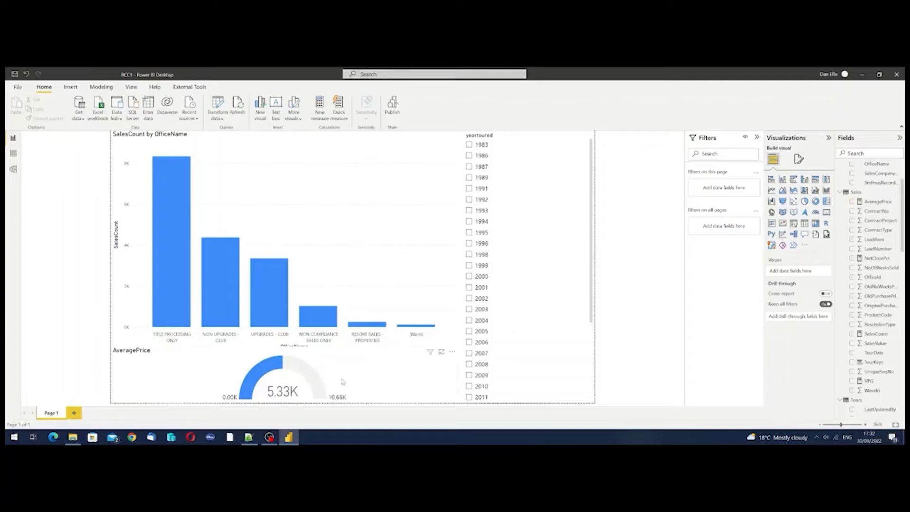
pyautogui.click(451, 378)
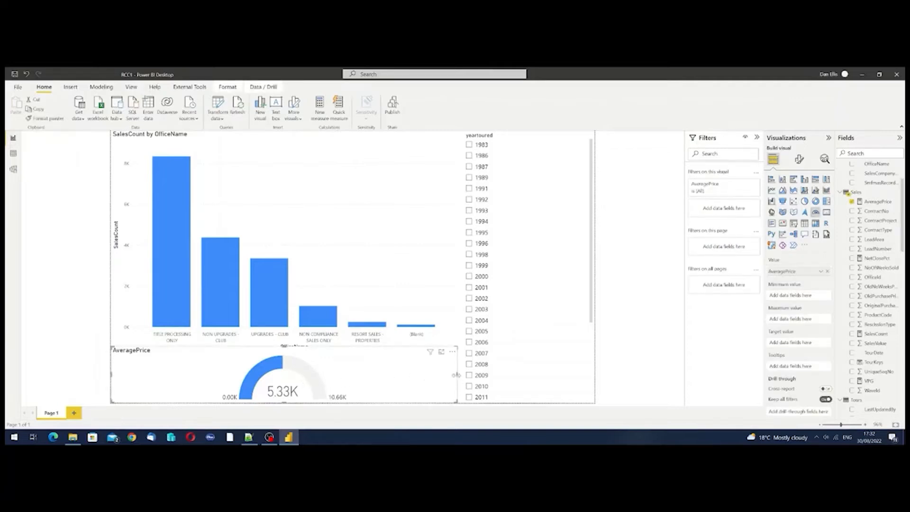
pyautogui.moveTo(457, 378); pyautogui.dragTo(253, 382)
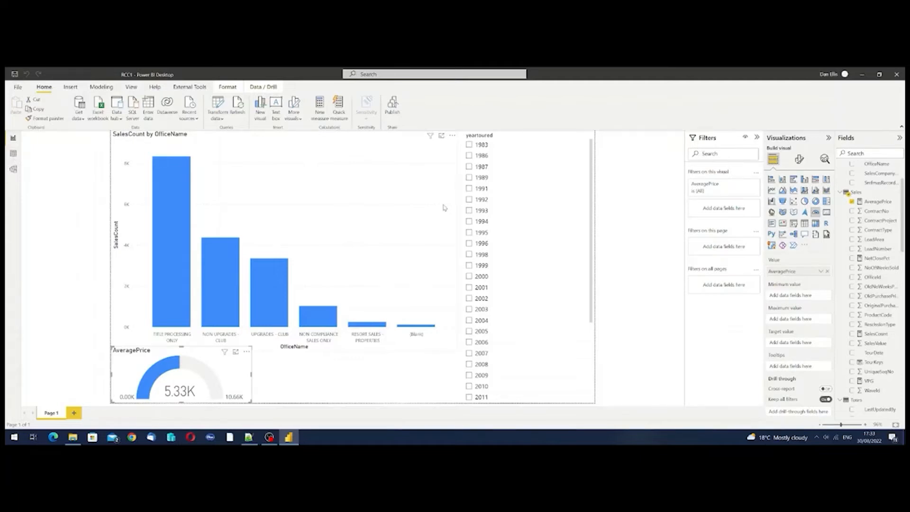
# Load the TourTarget sheet from the Excel workbook rcc.xlsx and apply the pending query changes
pyautogui.click(97, 117)
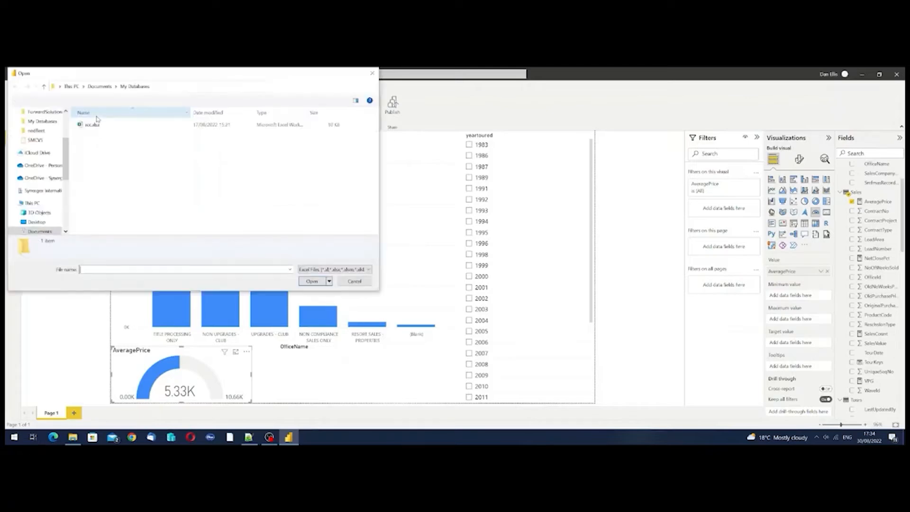
pyautogui.click(97, 125)
pyautogui.doubleClick(98, 125)
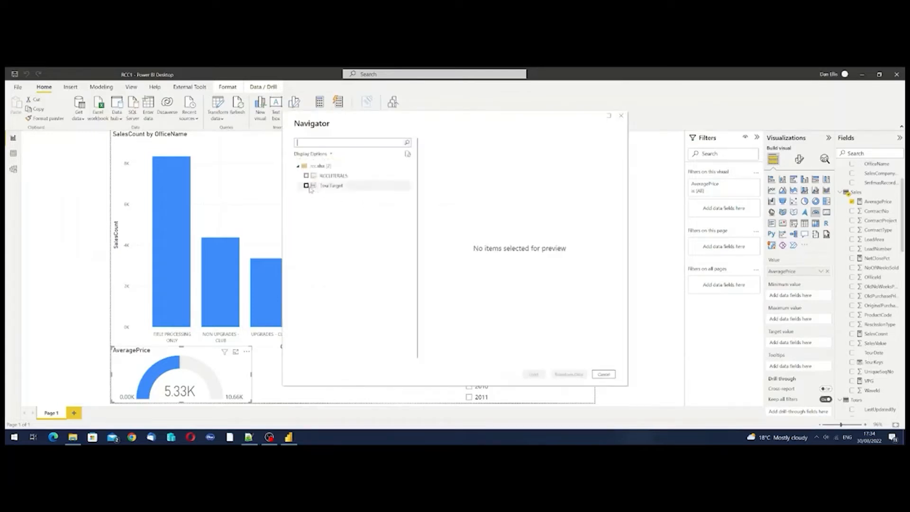
pyautogui.click(307, 185)
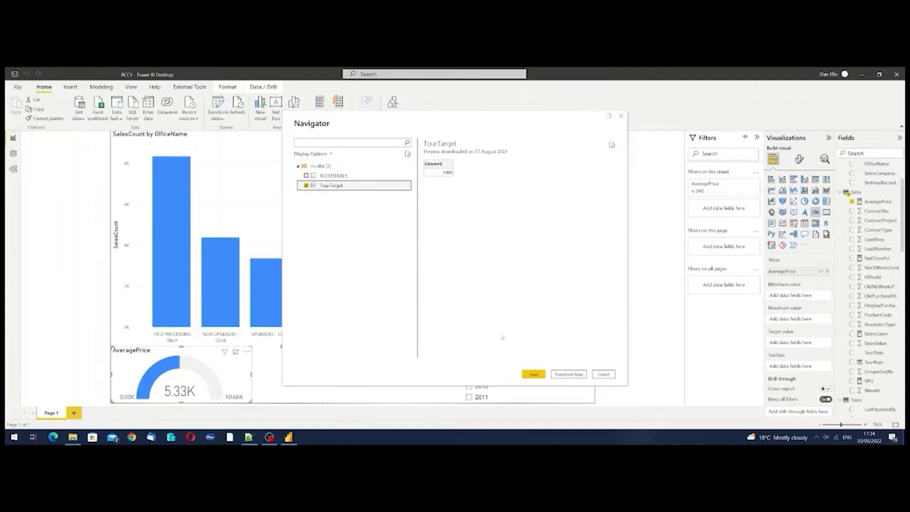
pyautogui.click(534, 374)
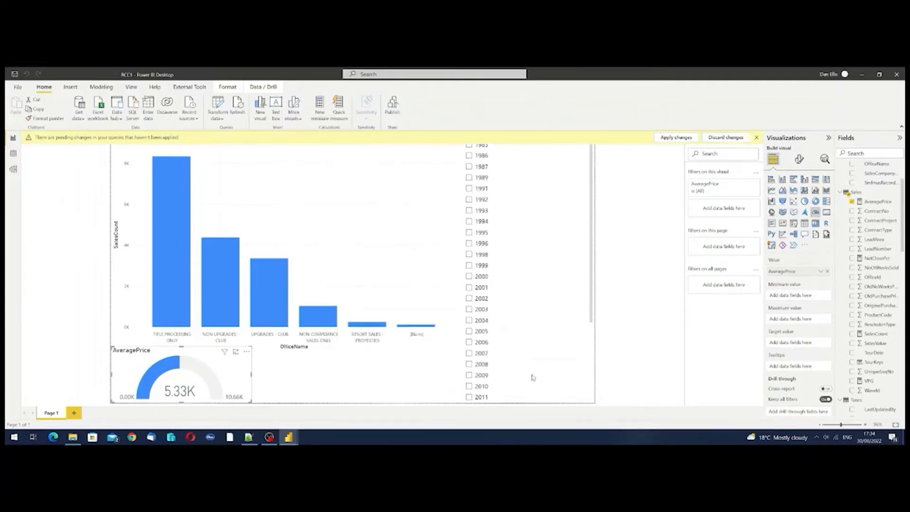
pyautogui.click(676, 138)
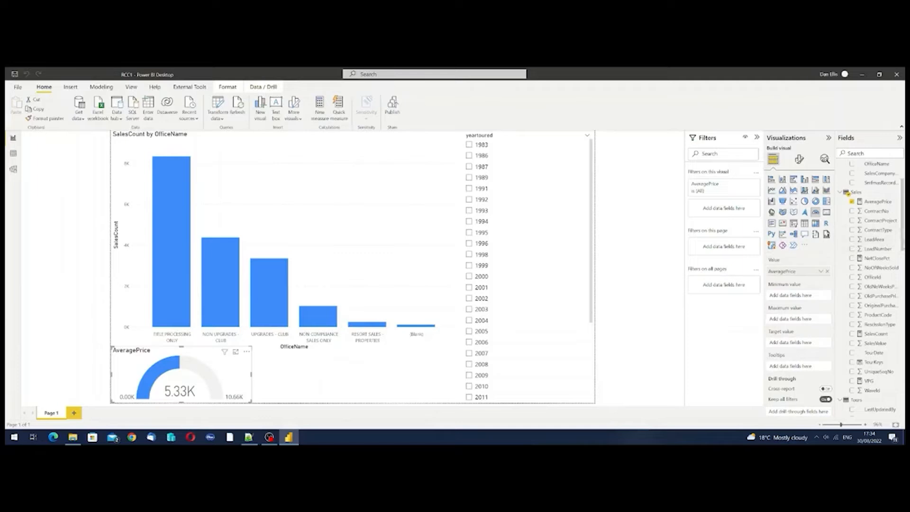
# Set Column1 of the TourTarget table as the target value of the AveragePrice gauge
pyautogui.scroll(-10, 873, 290)
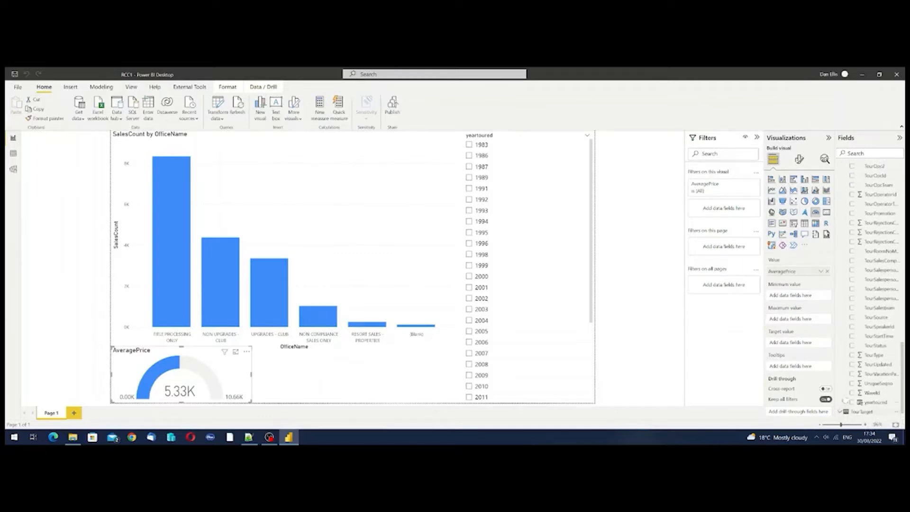
pyautogui.click(842, 413)
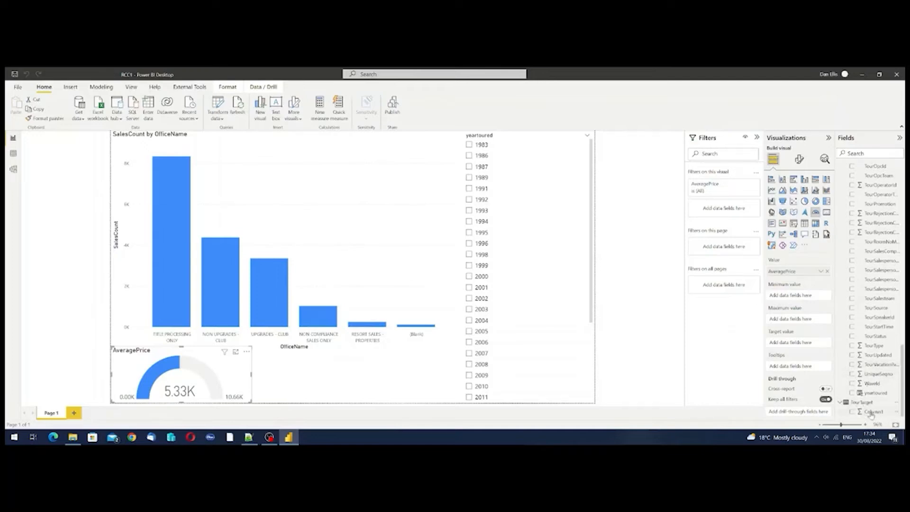
pyautogui.moveTo(871, 411); pyautogui.dragTo(798, 345)
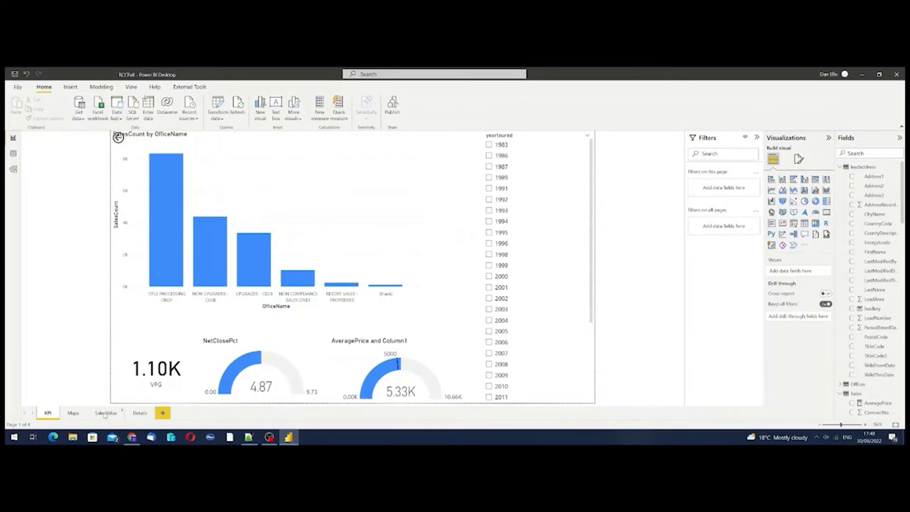
# View the SalesValue page of the RCCFull report and select its pie chart of sales value by office
pyautogui.click(106, 414)
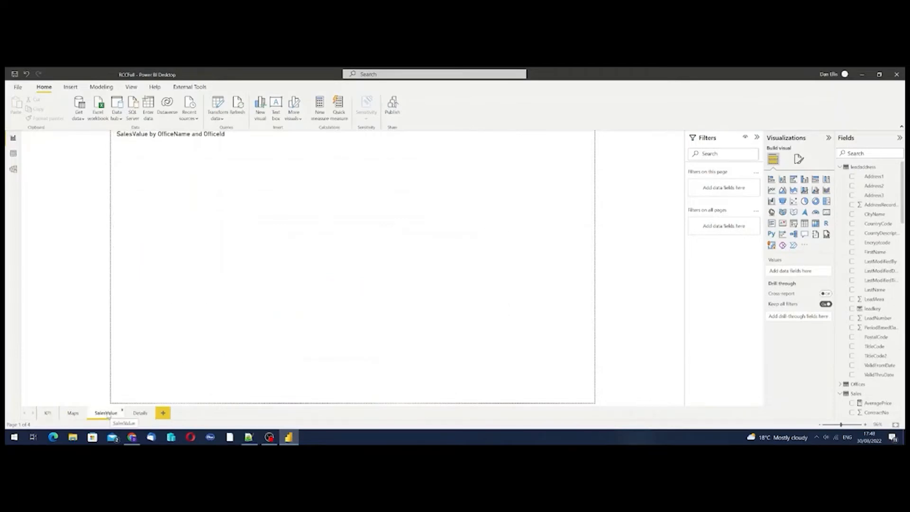
pyautogui.click(201, 352)
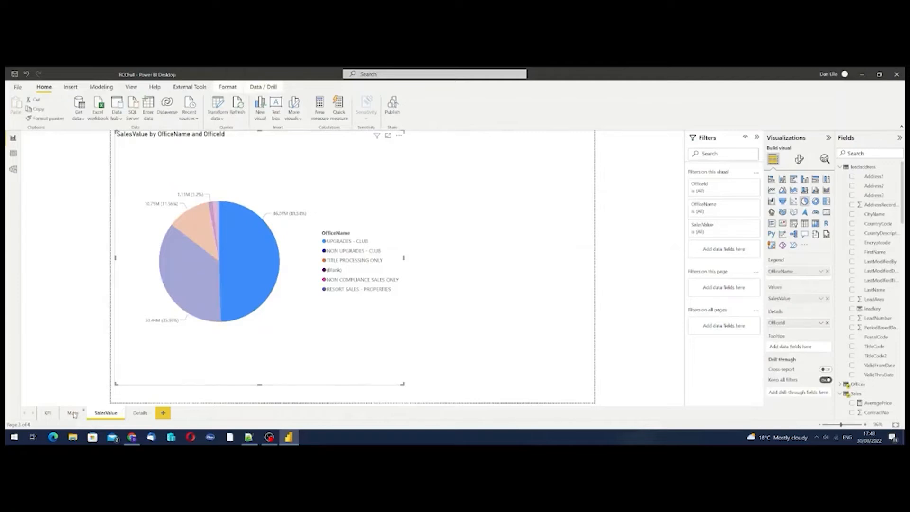
# View the Maps page, focus the sales map on the United States and highlight the Texas bubble before clearing the highlight
pyautogui.click(73, 414)
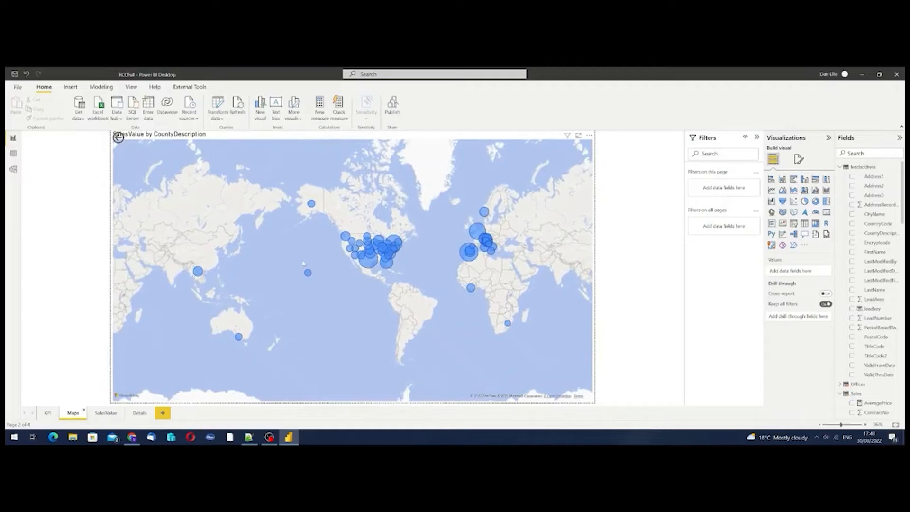
pyautogui.scroll(2, 432, 239)
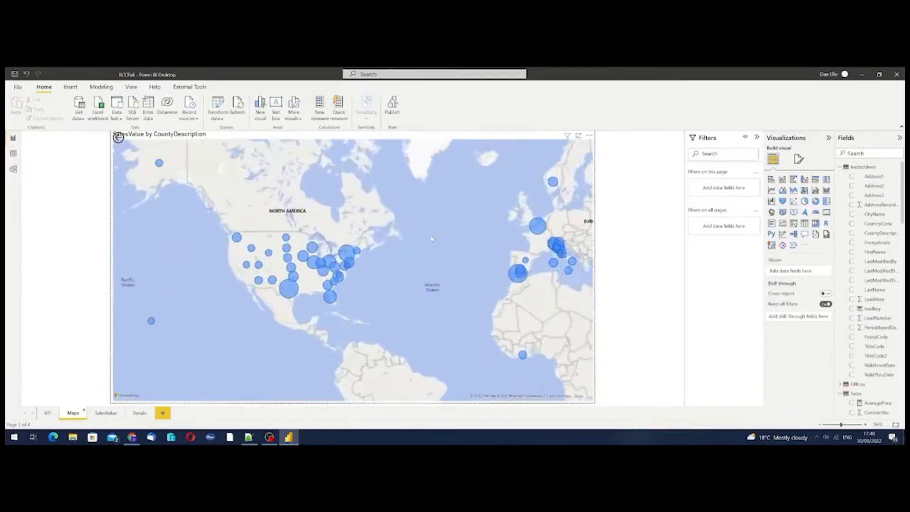
pyautogui.moveTo(432, 239); pyautogui.dragTo(508, 236)
pyautogui.moveTo(385, 239); pyautogui.dragTo(466, 215)
pyautogui.click(466, 215)
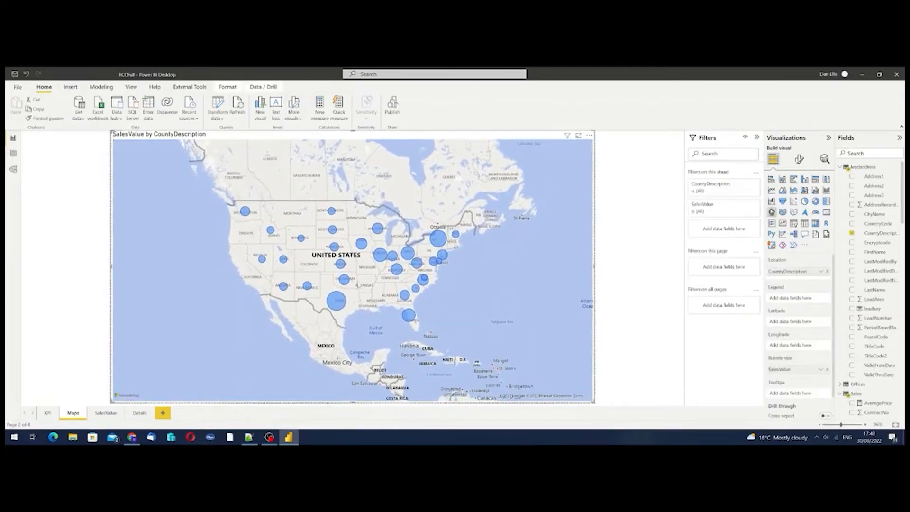
pyautogui.click(336, 305)
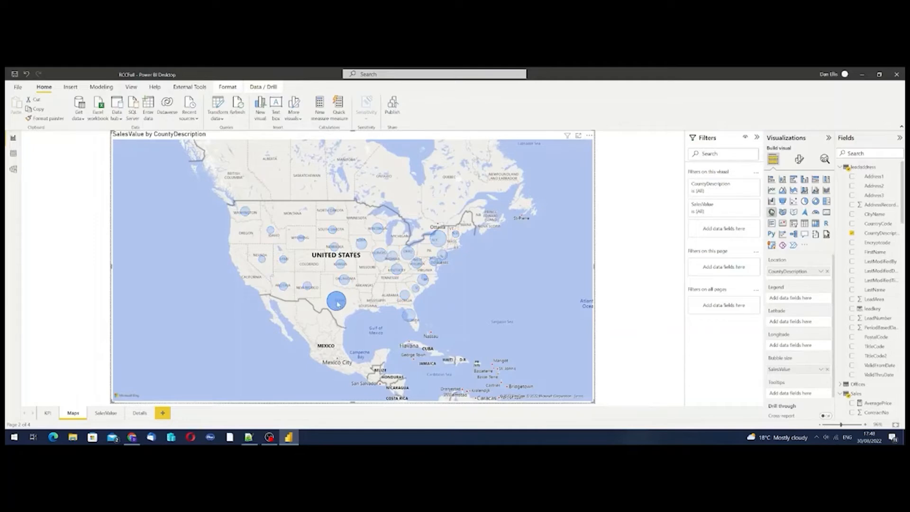
pyautogui.moveTo(338, 305)
pyautogui.click(440, 241)
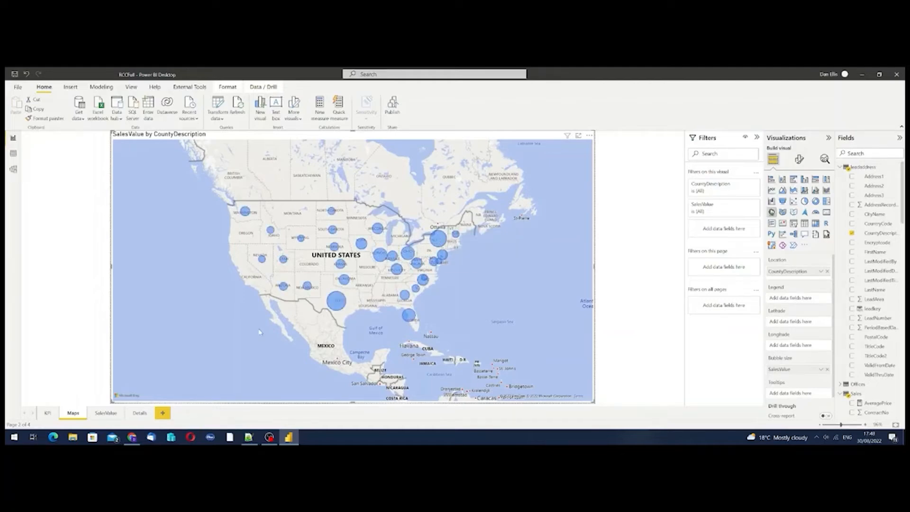
# Drill through from the Texas bubble to the Details page and look through its table of sales records
pyautogui.rightClick(337, 302)
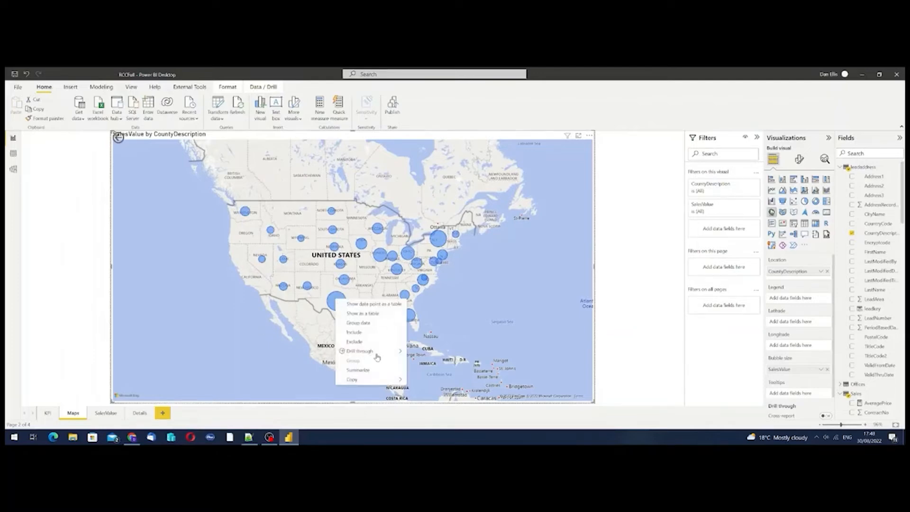
pyautogui.moveTo(378, 357)
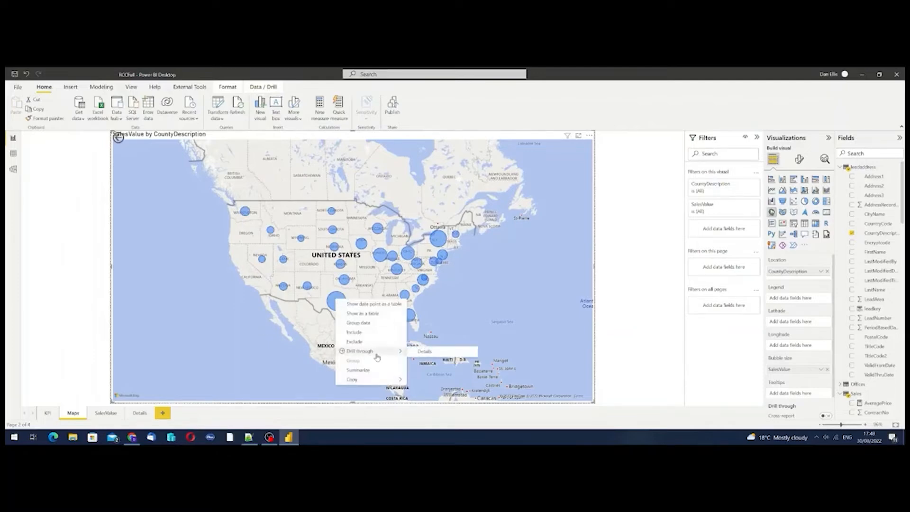
pyautogui.click(420, 354)
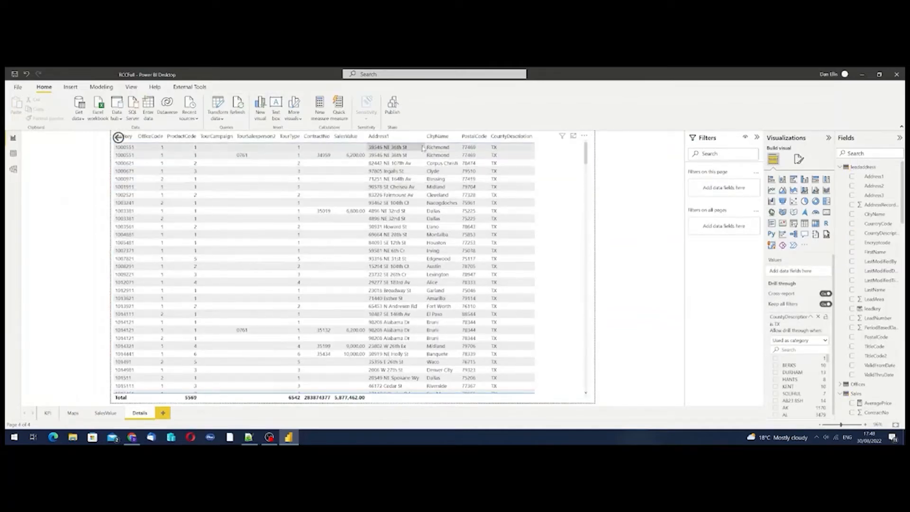
pyautogui.scroll(-9, 274, 238)
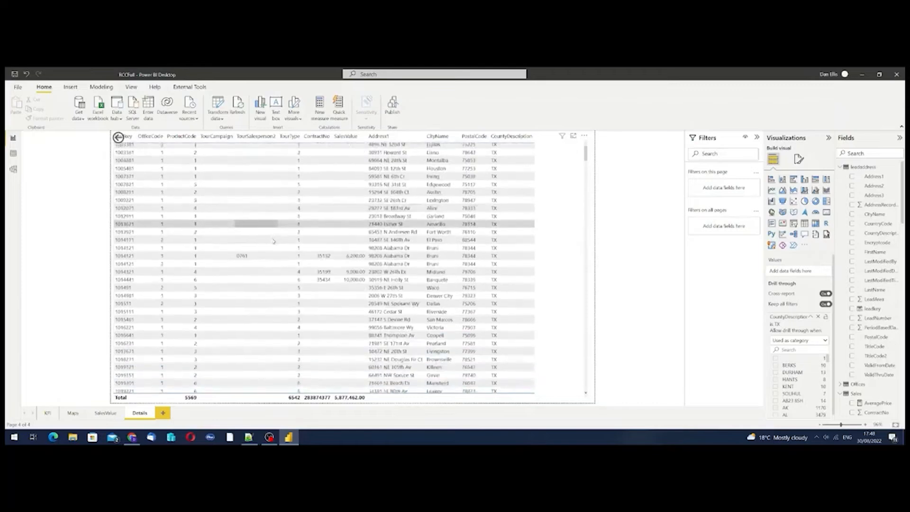
pyautogui.scroll(9, 273, 241)
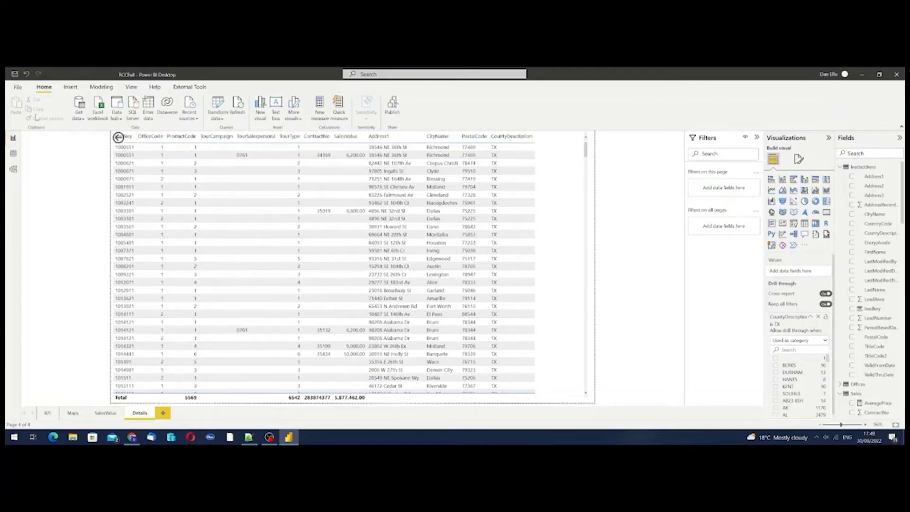
# Publish the report to My workspace and open the published RCCFull report in a maximized browser window
pyautogui.click(18, 87)
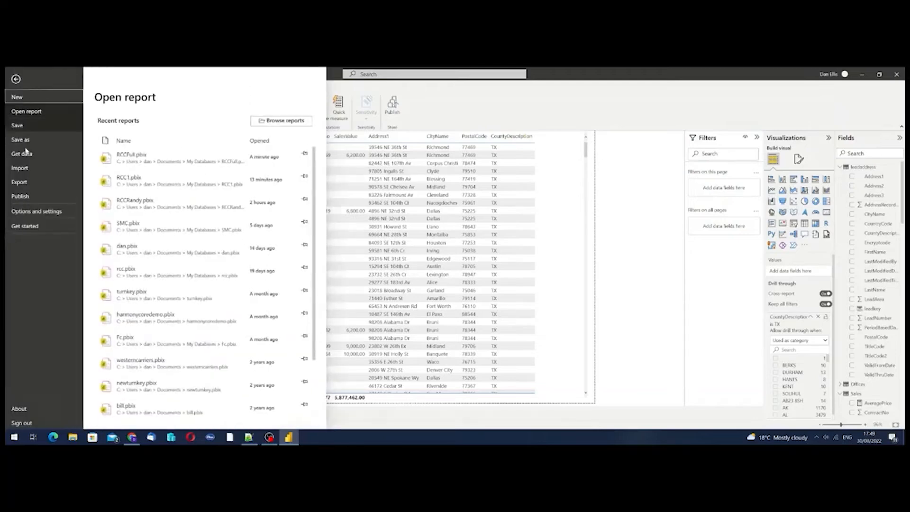
pyautogui.click(20, 196)
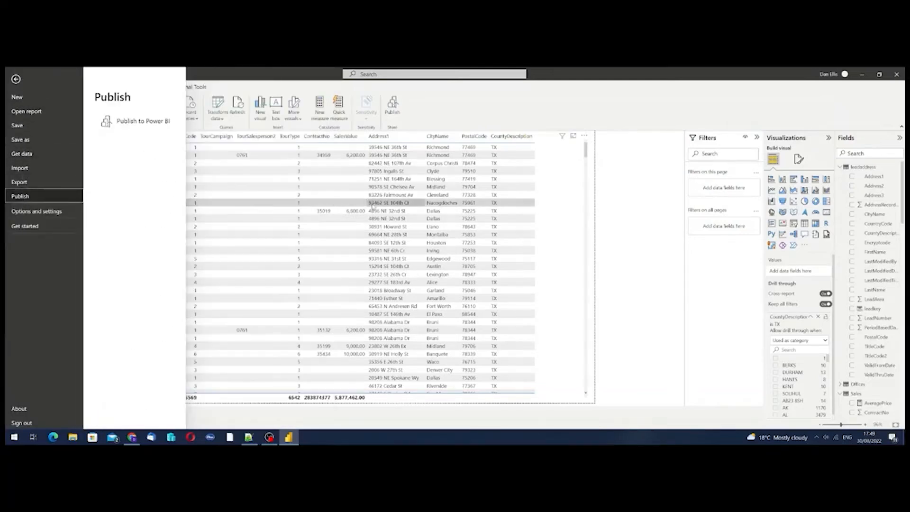
pyautogui.press('Escape')
pyautogui.click(150, 123)
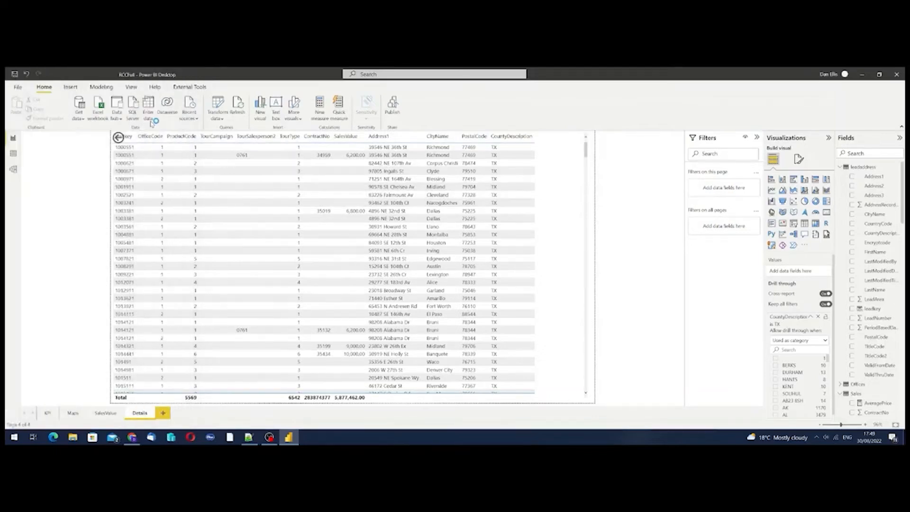
pyautogui.click(309, 234)
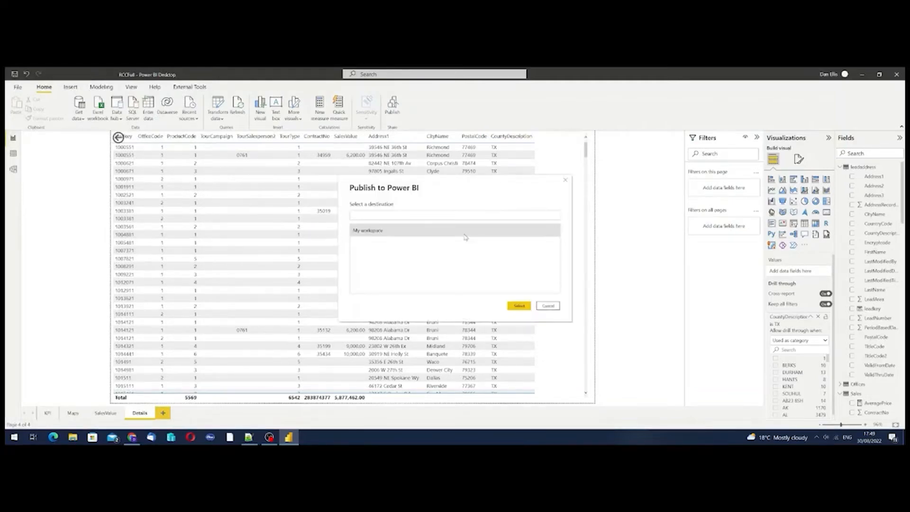
pyautogui.click(525, 308)
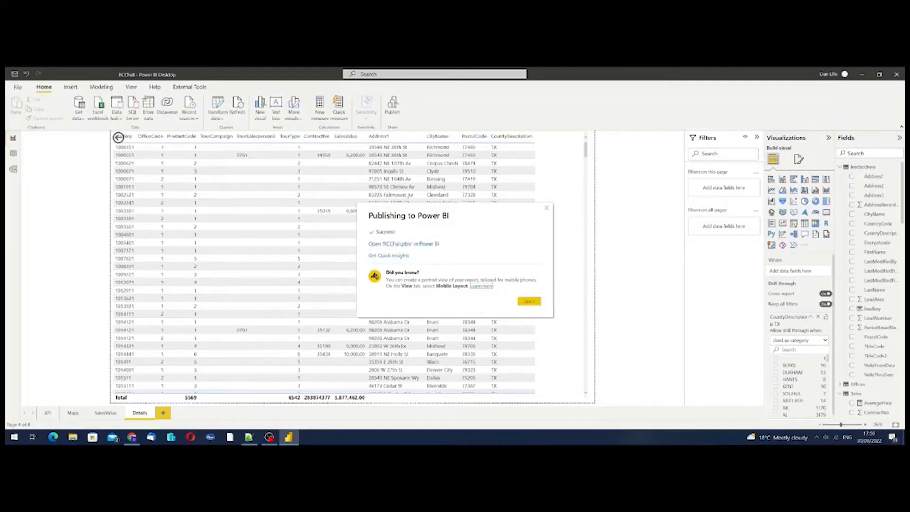
pyautogui.click(400, 247)
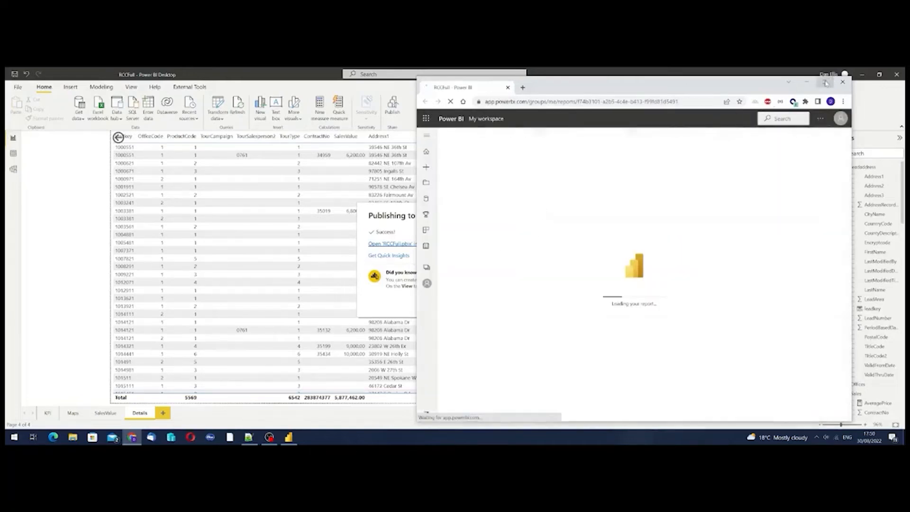
pyautogui.click(825, 82)
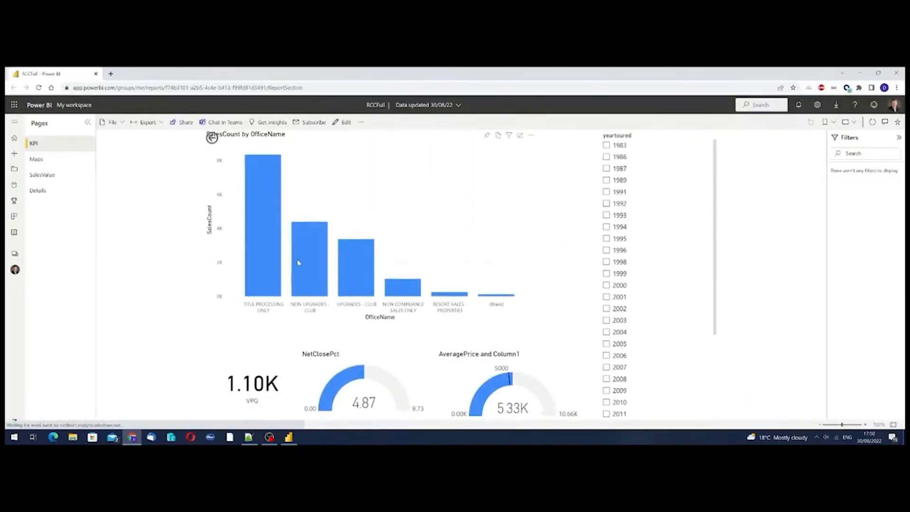
# On the Maps page of the published report, dismiss the PowerPoint sharing tip and drill through from the Texas bubble to Details
pyautogui.click(38, 161)
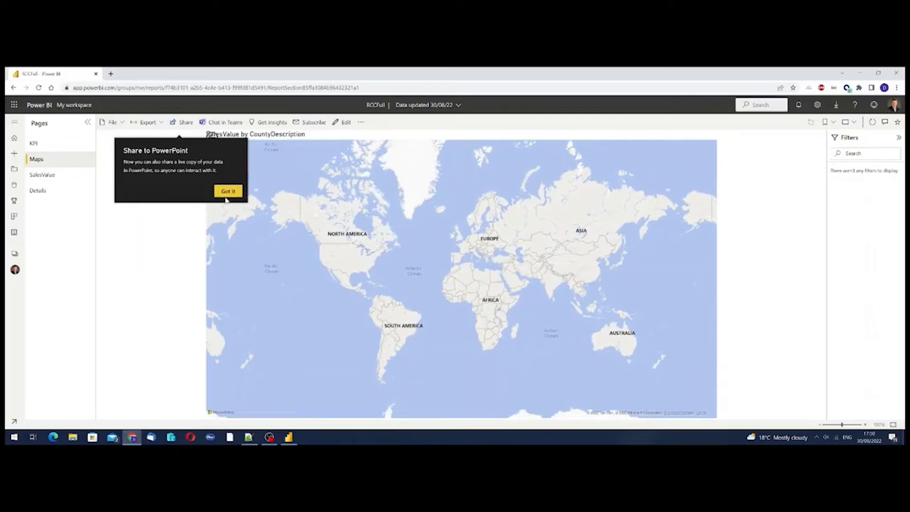
pyautogui.click(227, 192)
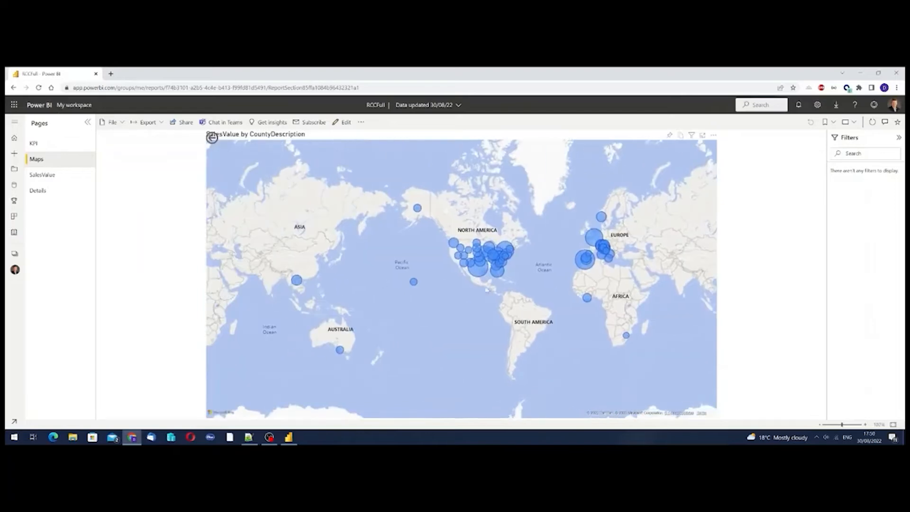
pyautogui.rightClick(478, 273)
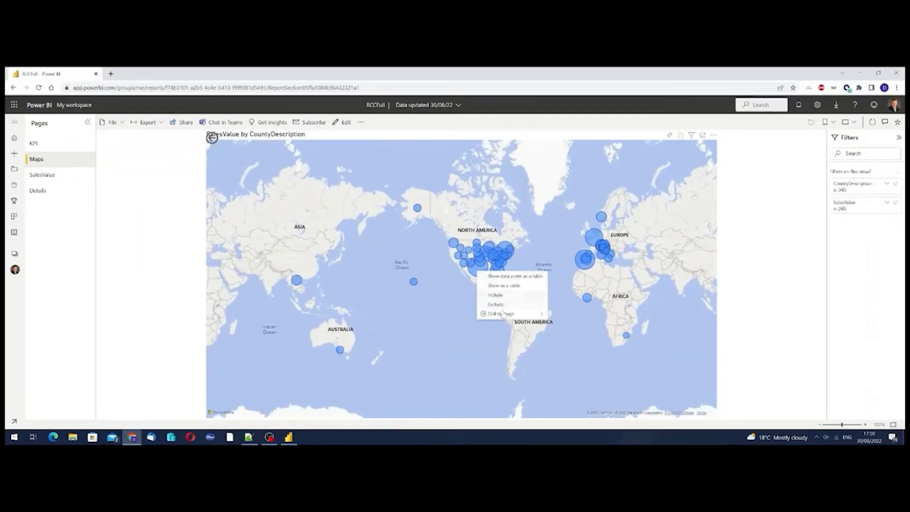
pyautogui.moveTo(516, 314)
pyautogui.click(566, 315)
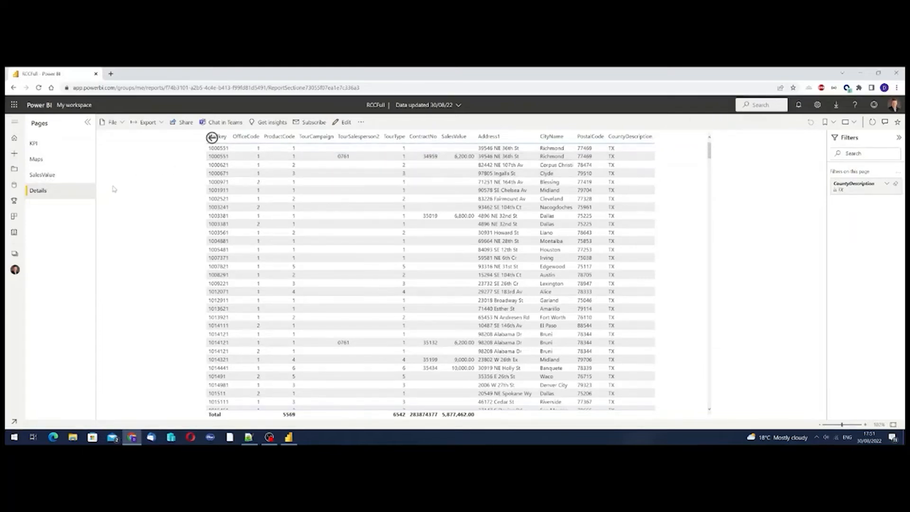
# Return to the published report's KPI page and filter its visuals to the year 2002 with the yeartoured slicer
pyautogui.click(38, 144)
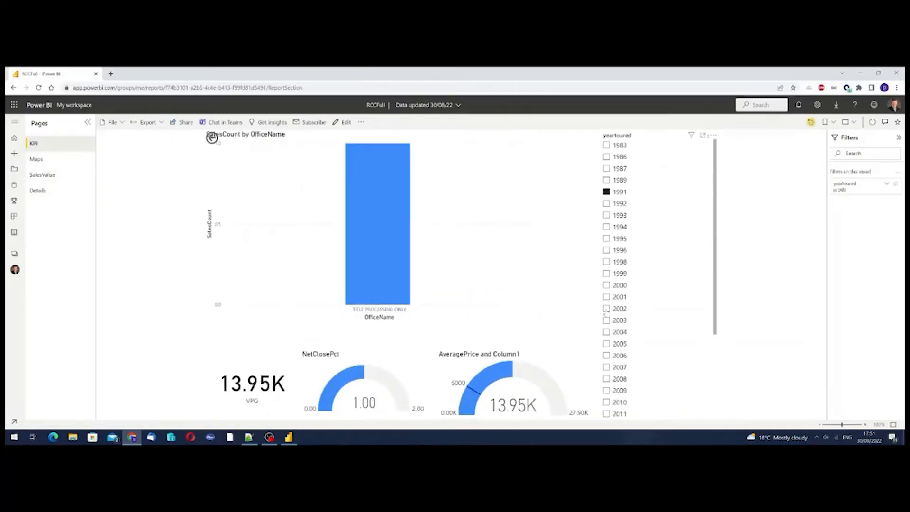
pyautogui.click(607, 309)
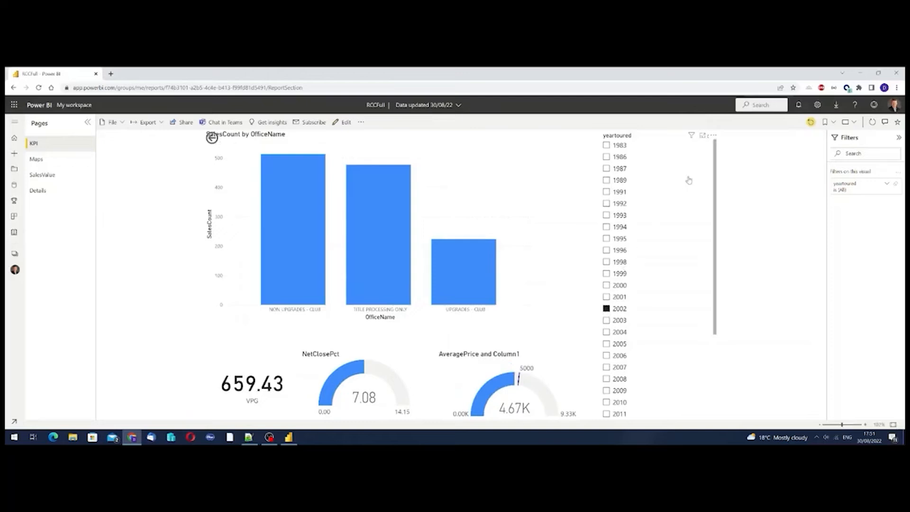